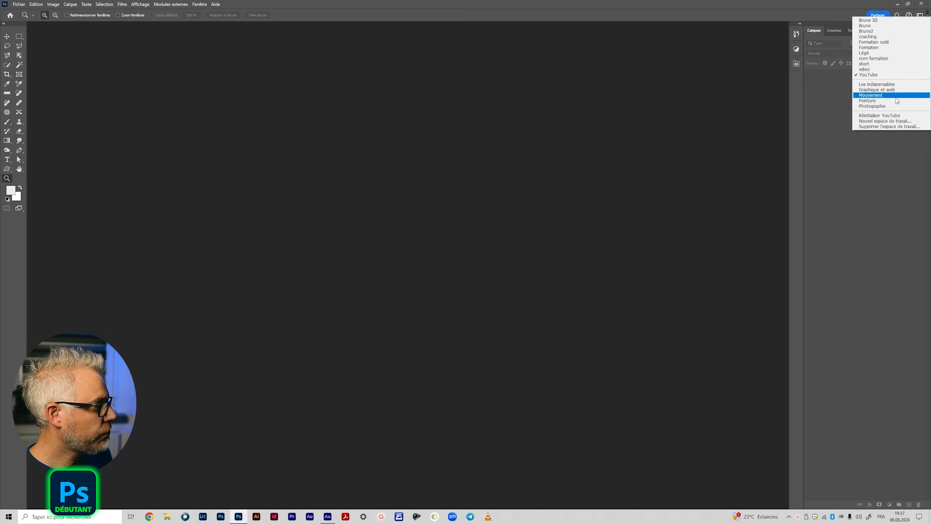
Step: Reset the workspace's panel layout and make the Calques panel taller below the Propriétés panel
left_click(879, 117)
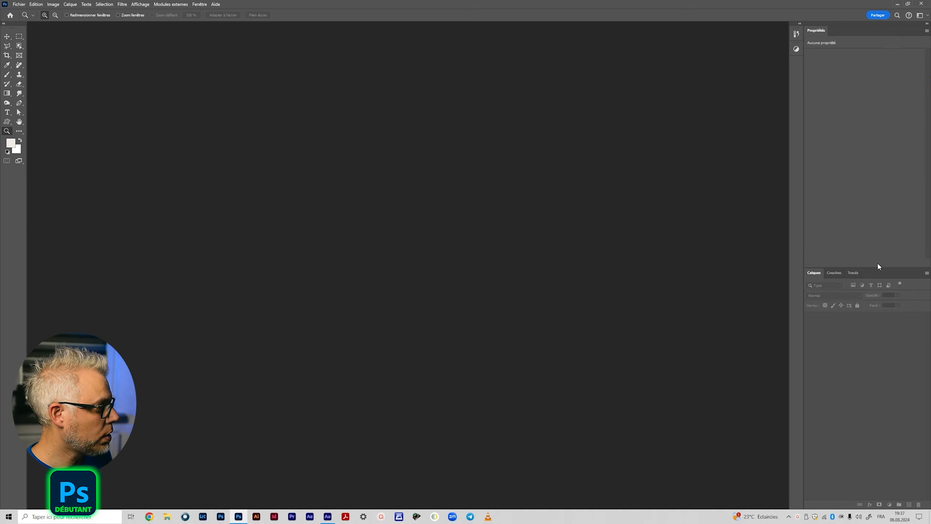
left_click_drag(877, 268, 875, 208)
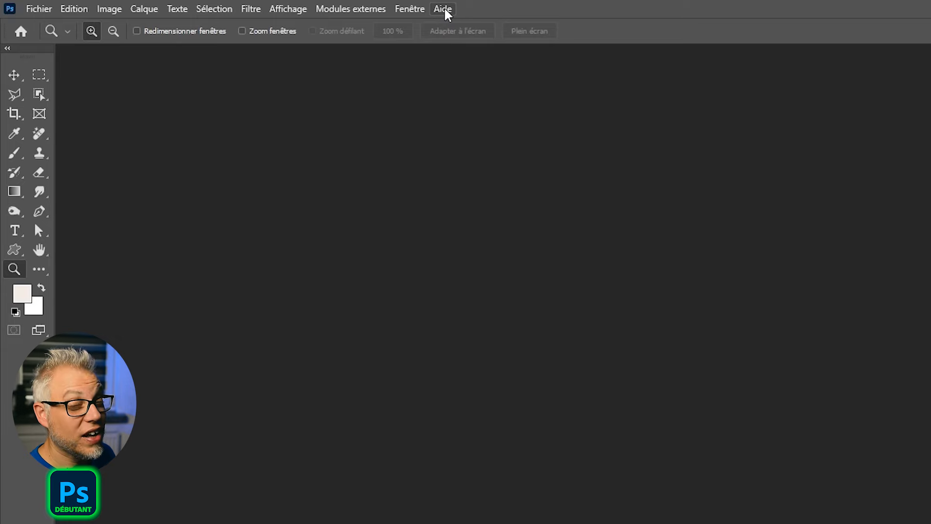
Step: Run the GPU compatibility check and place its report dialog where it can be read
left_click(442, 9)
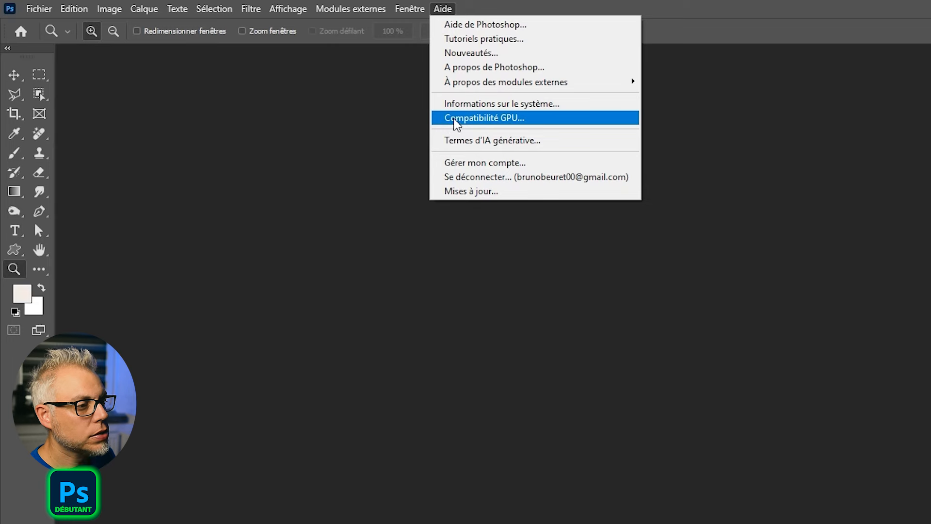
left_click(514, 121)
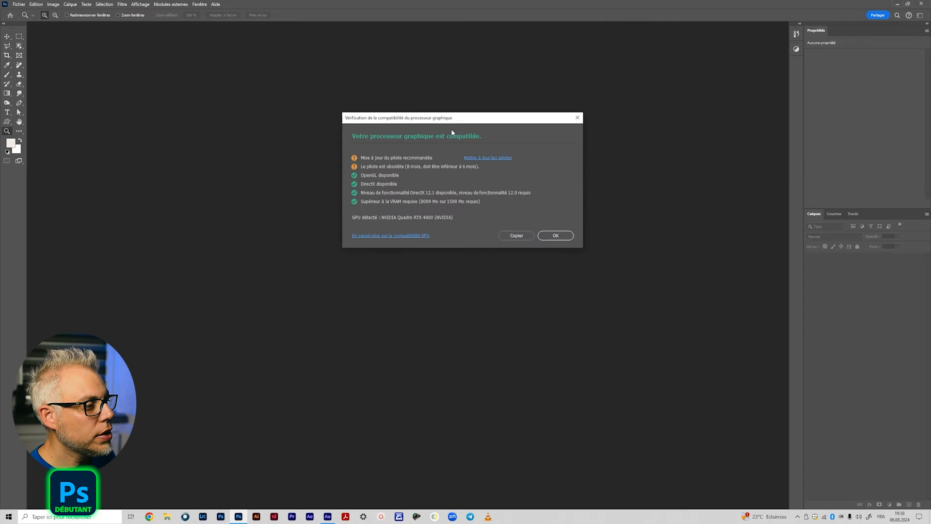
left_click_drag(451, 121, 325, 101)
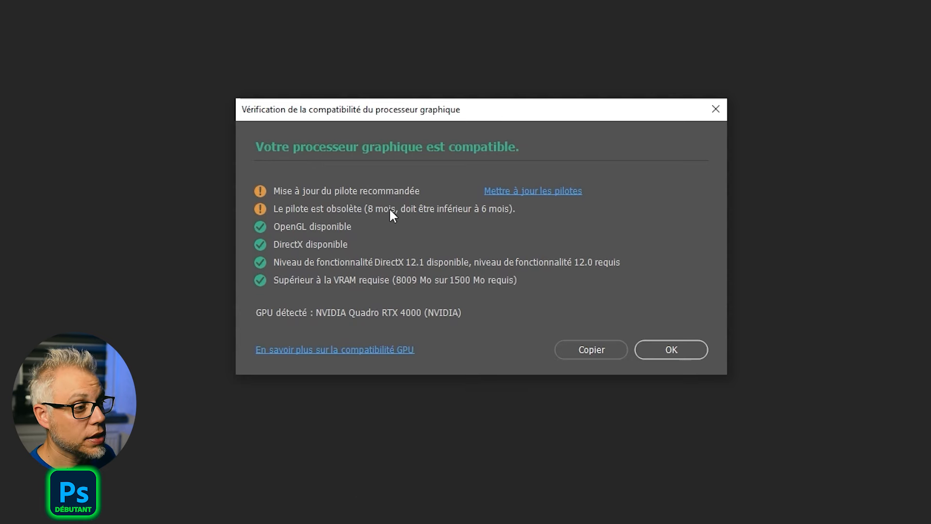
left_click_drag(439, 119, 526, 136)
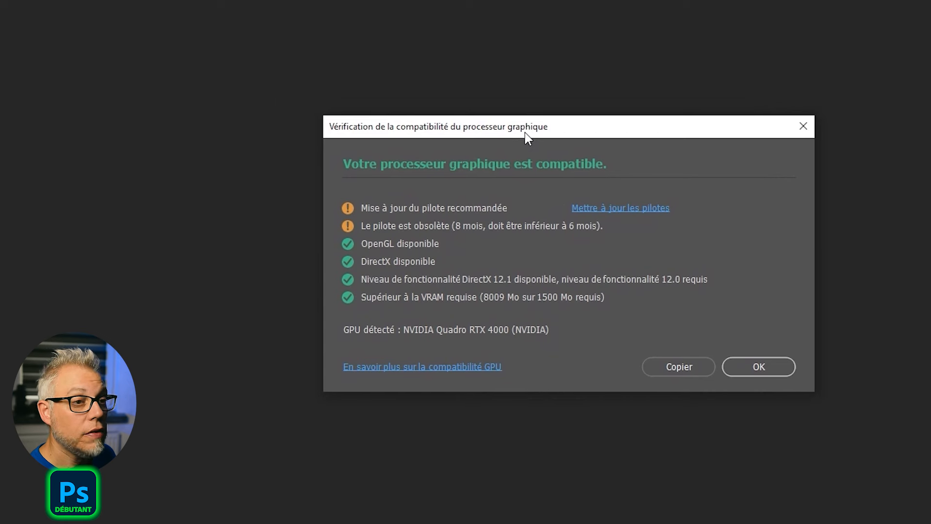
left_click_drag(525, 132, 536, 178)
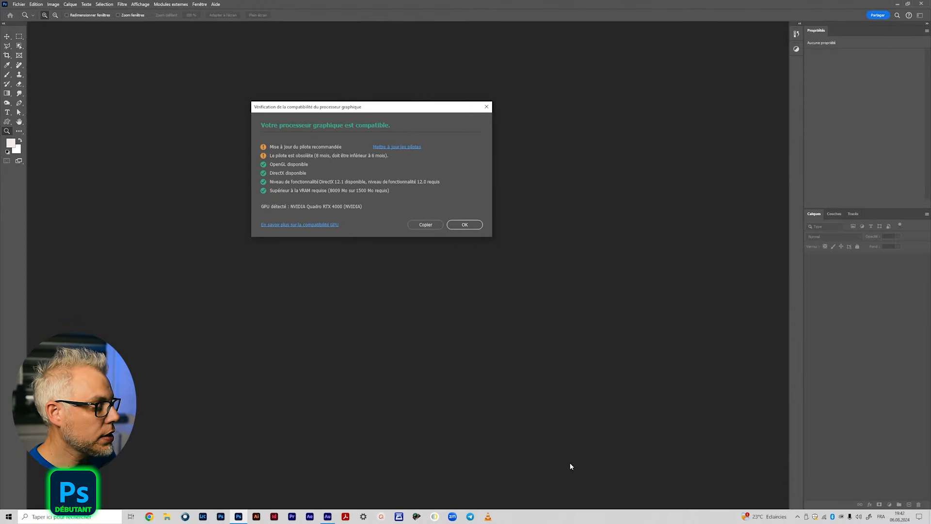
Step: Open the Windows Task Manager and examine the processor and GPU 0 performance details
right_click(572, 517)
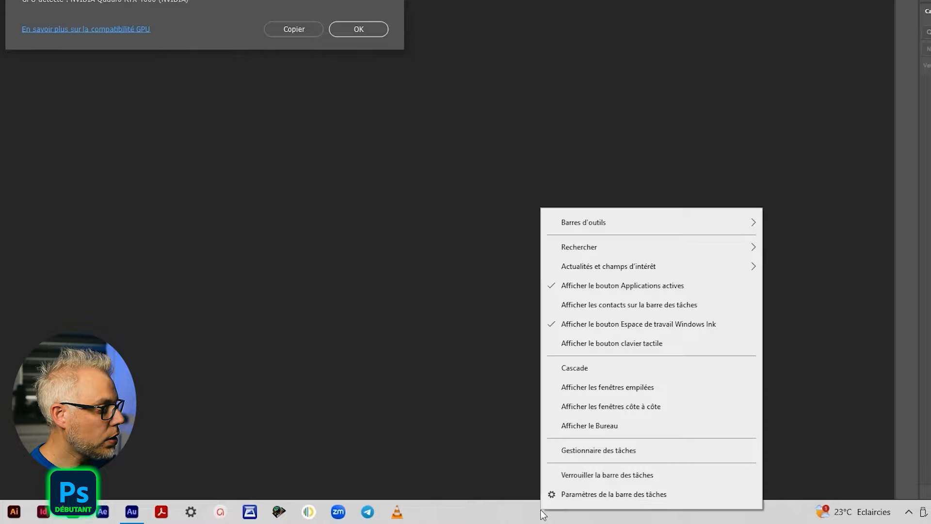
left_click(565, 455)
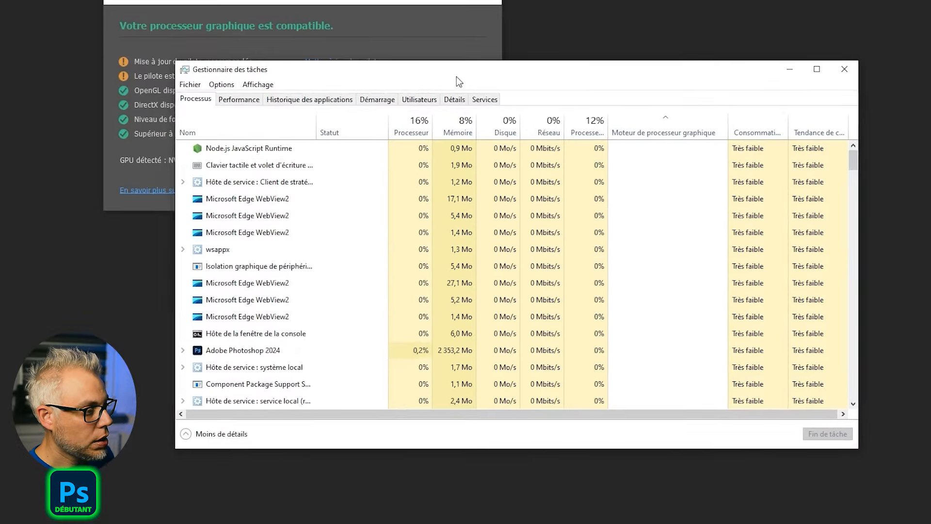
left_click_drag(456, 76, 429, 148)
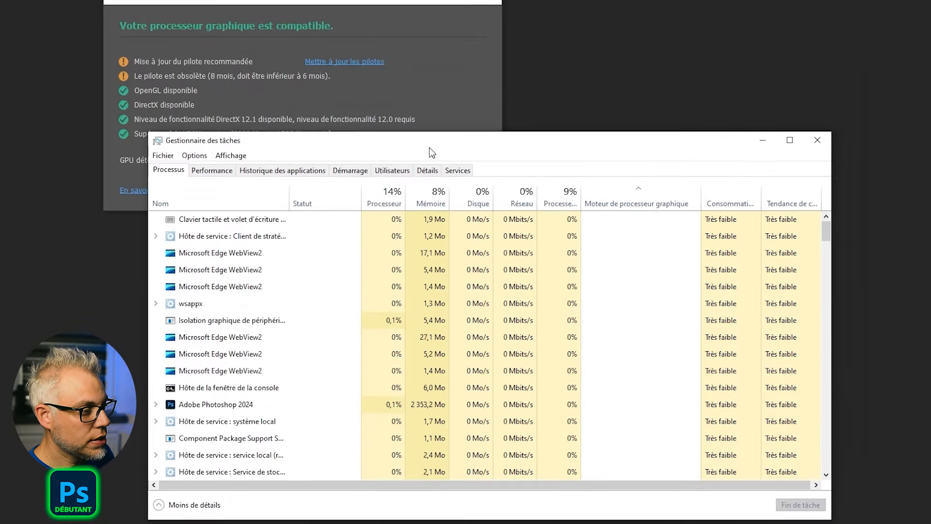
left_click(211, 174)
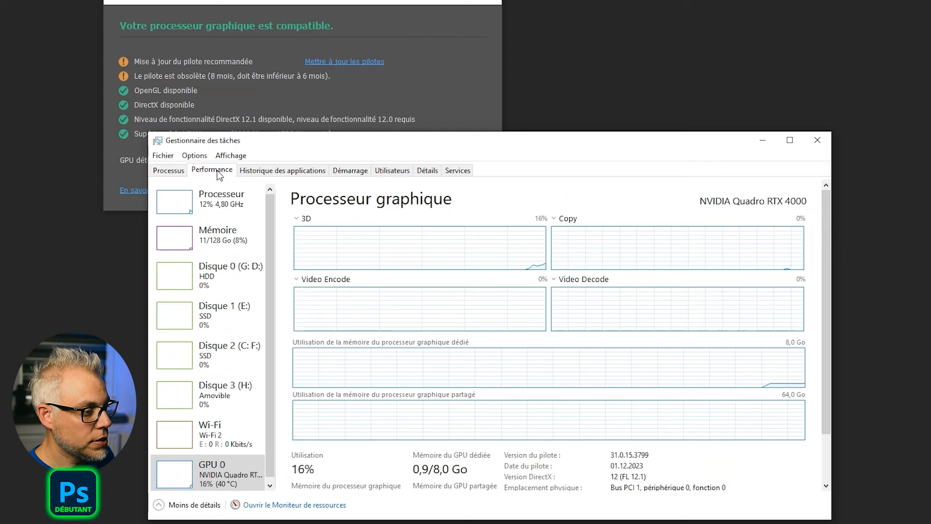
left_click(221, 206)
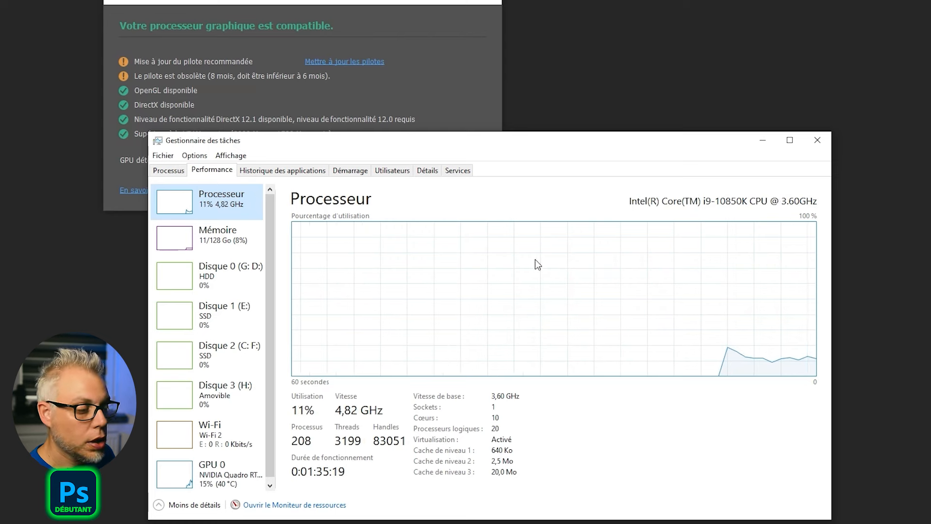
left_click(209, 469)
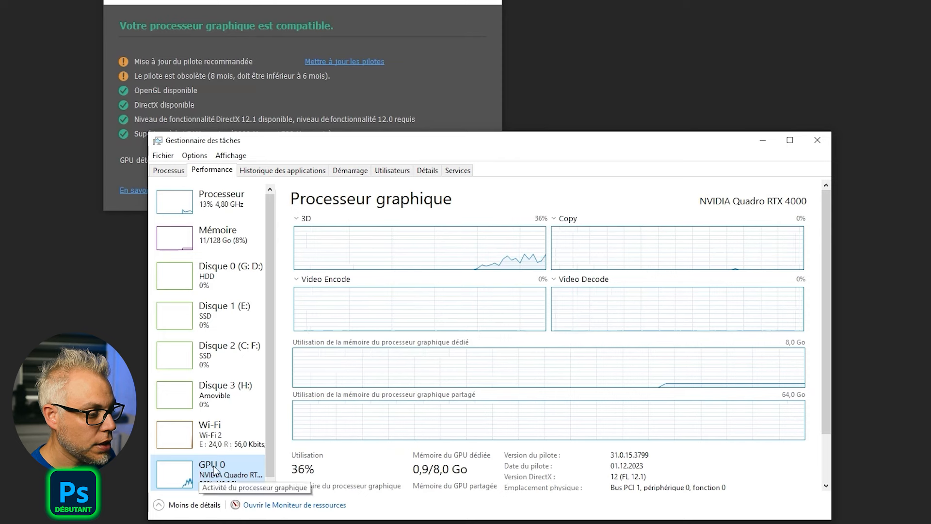
Step: Reposition the Task Manager window to compare its GPU details with the graphics compatibility report
left_click_drag(298, 141, 426, 253)
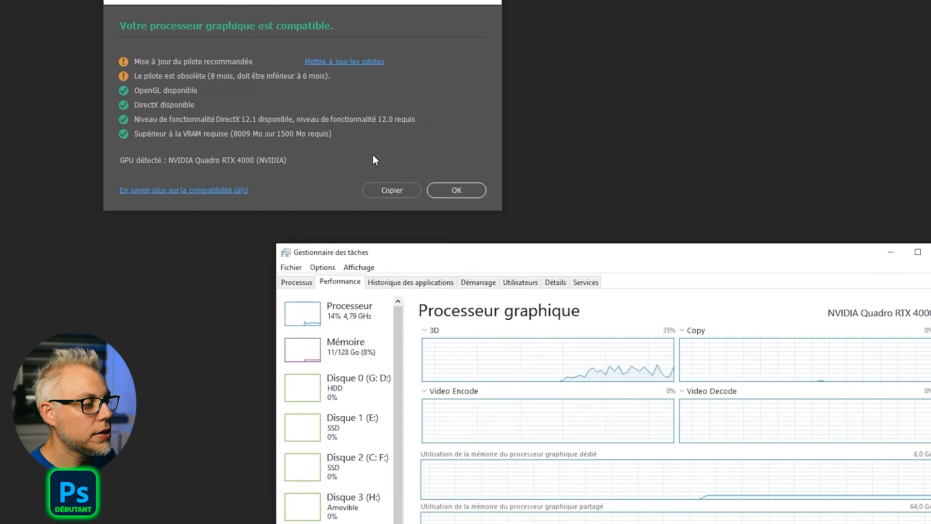
left_click_drag(488, 252, 429, 128)
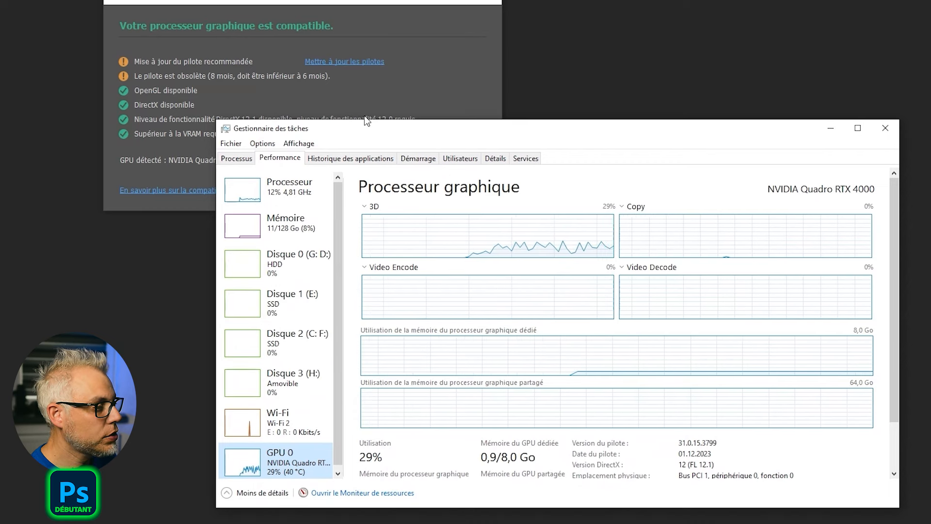
left_click_drag(365, 134, 351, 228)
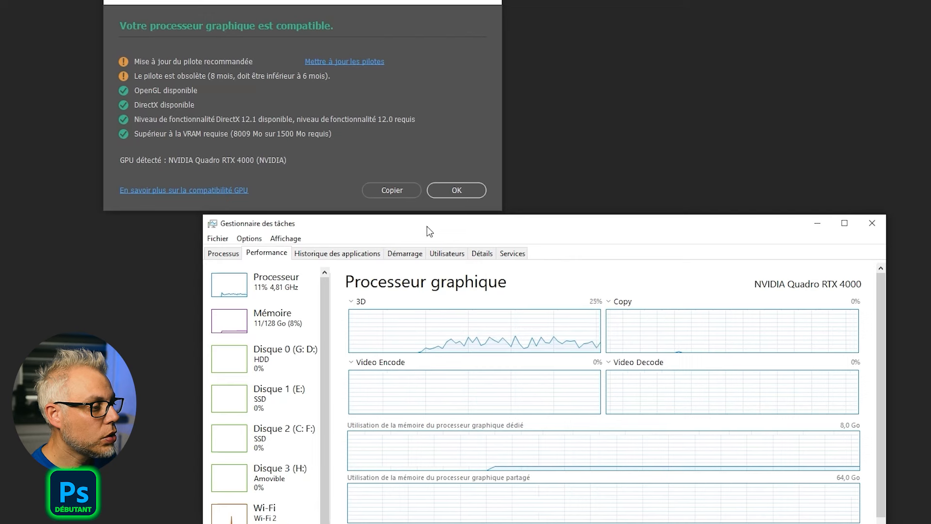
left_click_drag(425, 222, 402, 239)
left_click_drag(492, 245, 420, 231)
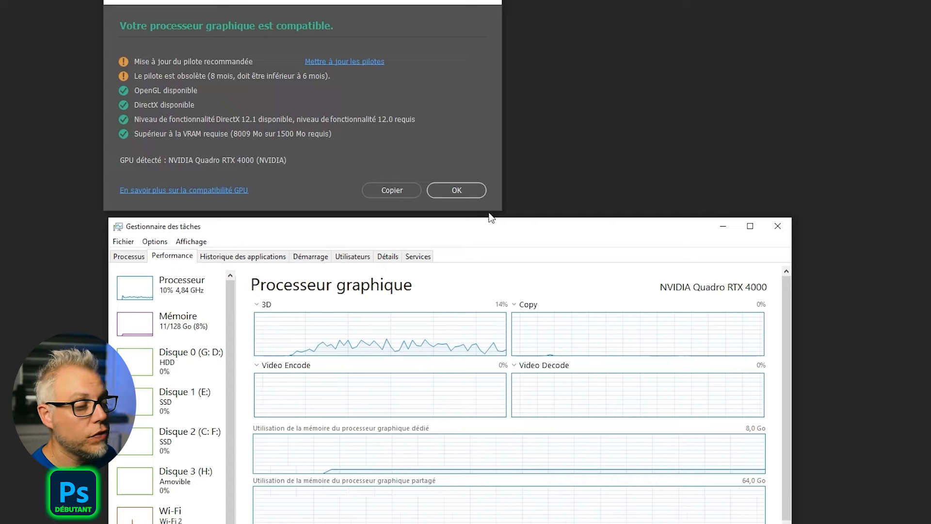
left_click_drag(508, 234, 642, 90)
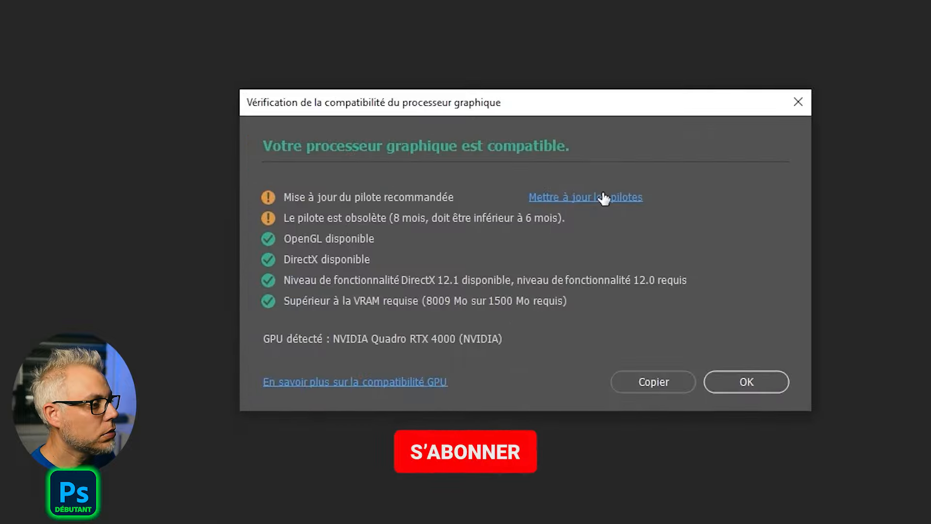
Step: Open Adobe's graphics troubleshooting page from the report's driver update link and follow its Windows section to the NVIDIA driver downloads
left_click(446, 189)
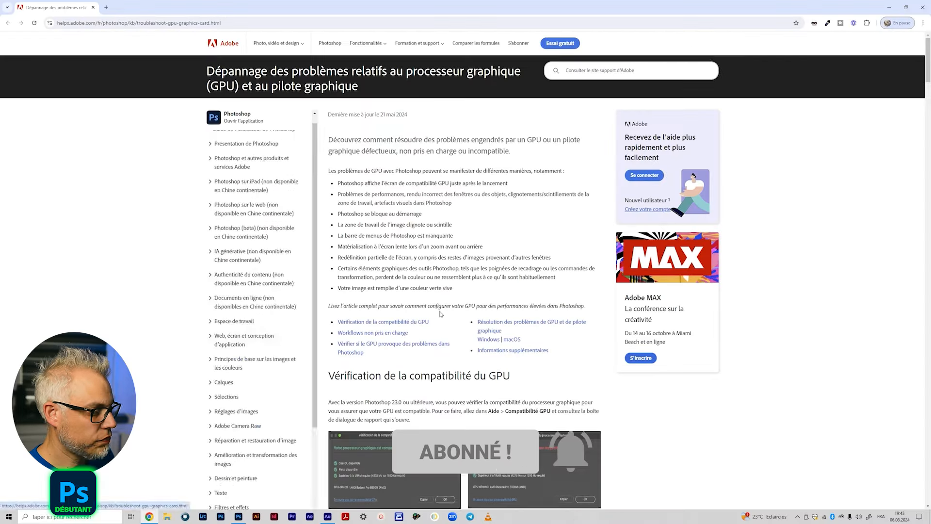
scroll(377, 312, "down", 3)
scroll(378, 313, "down", 7)
scroll(311, 240, "up", 10)
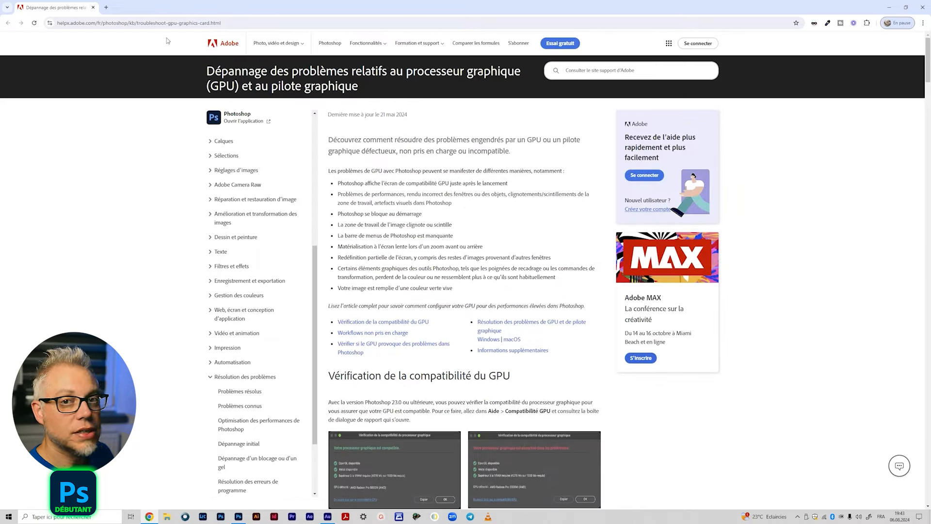
scroll(801, 230, "down", 5)
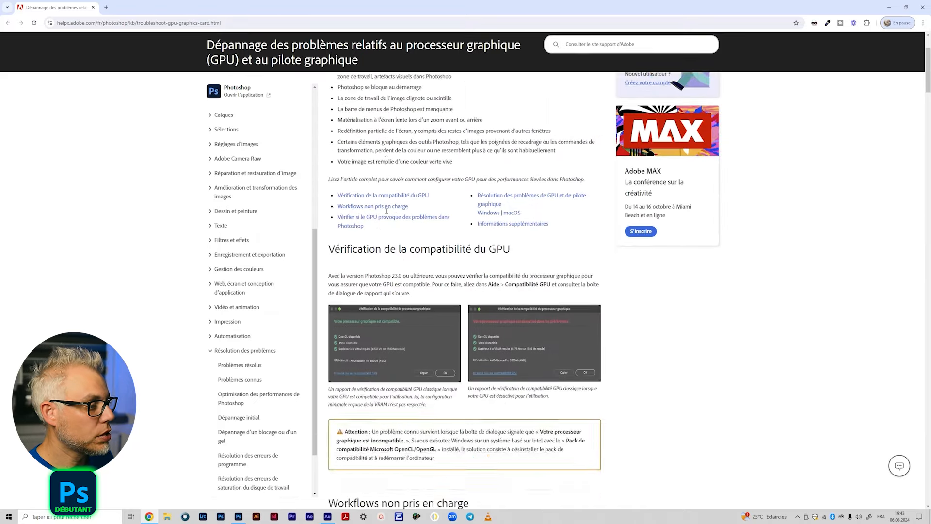
scroll(791, 233, "down", 10)
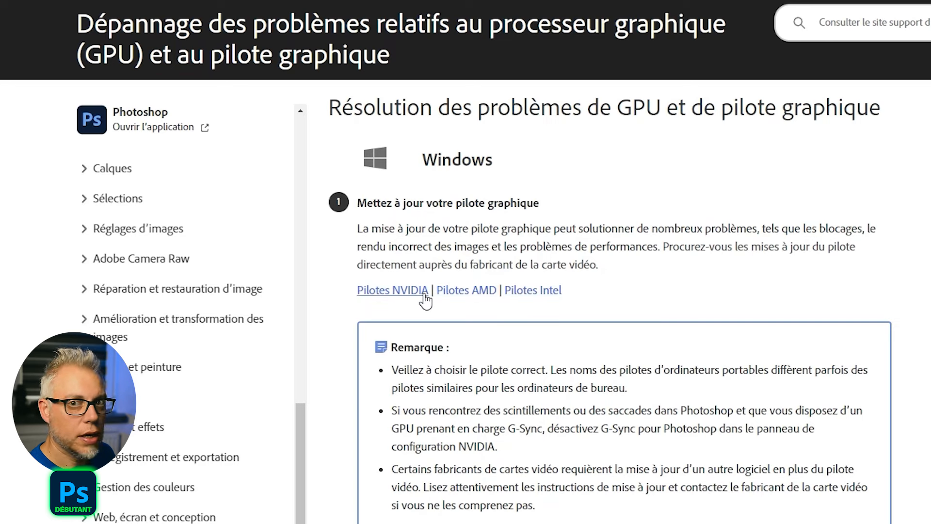
left_click(396, 293)
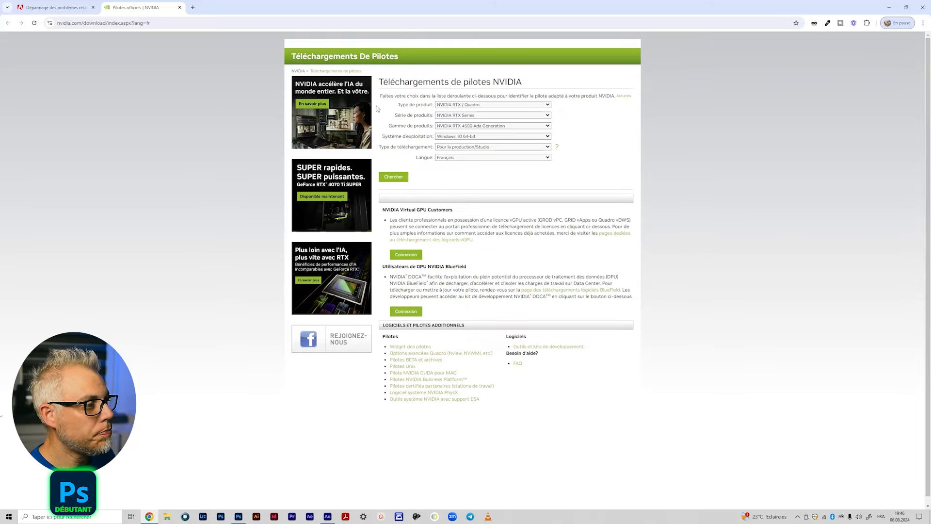
Step: Specify NVIDIA RTX / Quadro, NVIDIA RTX Series and NVIDIA RTX 4000 Ada Generation for the driver, with download type Pour la production/Studio
left_click(473, 104)
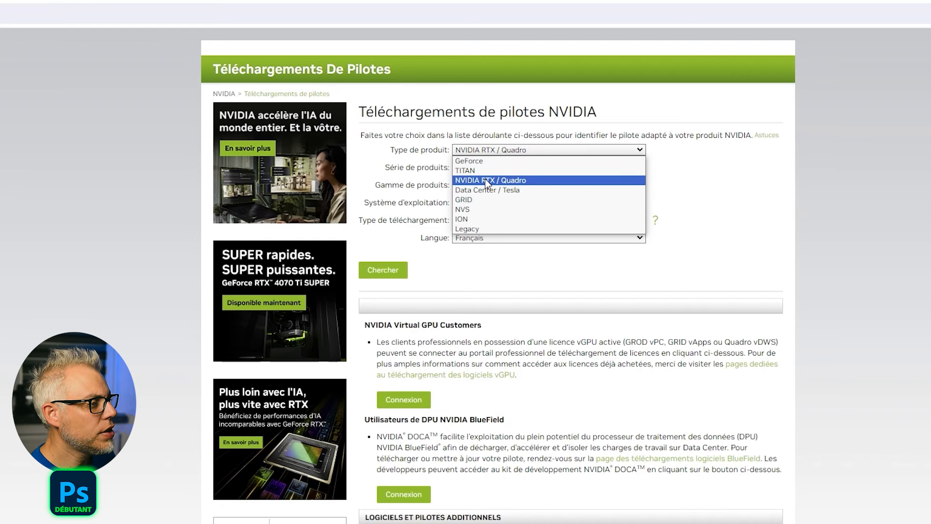
left_click(506, 179)
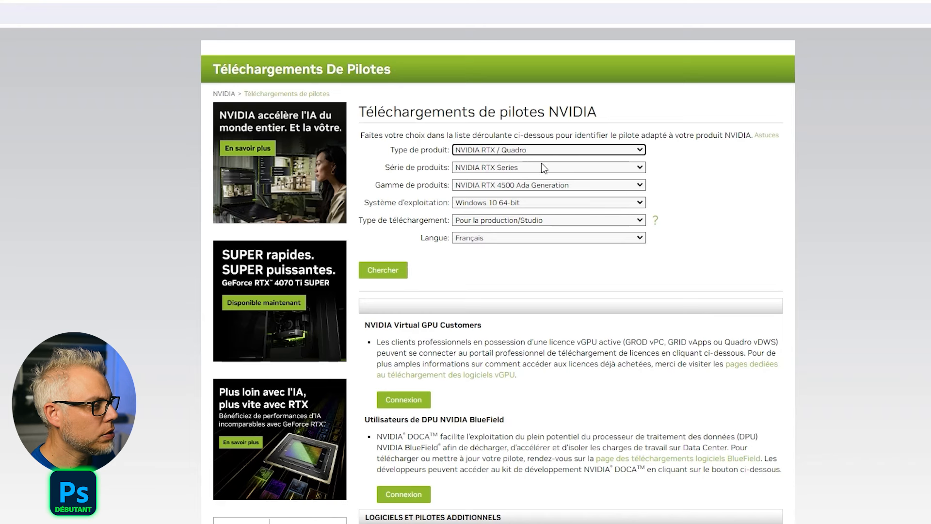
left_click(522, 168)
left_click(524, 188)
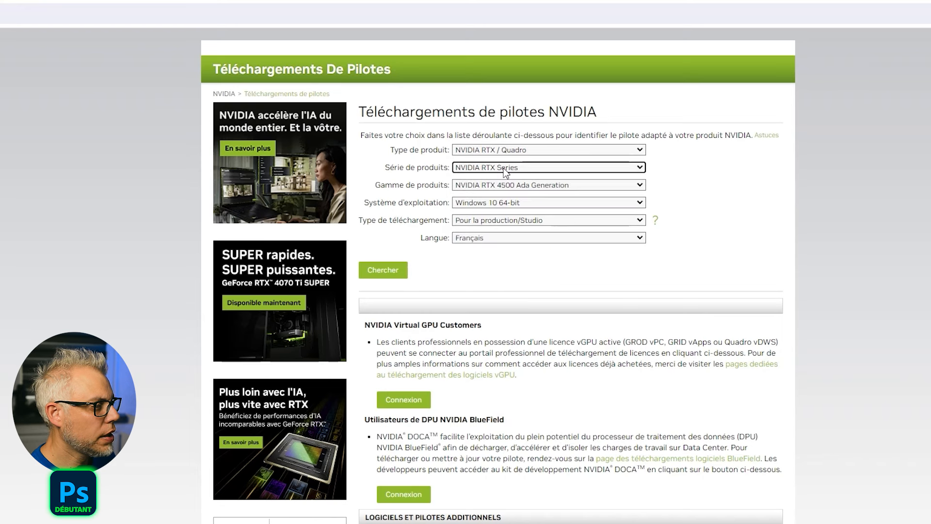
left_click(603, 185)
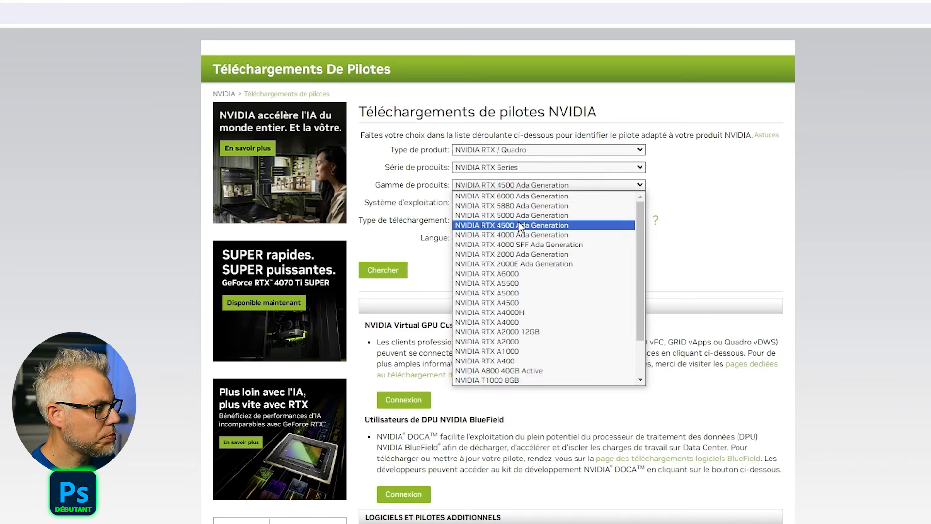
left_click(545, 234)
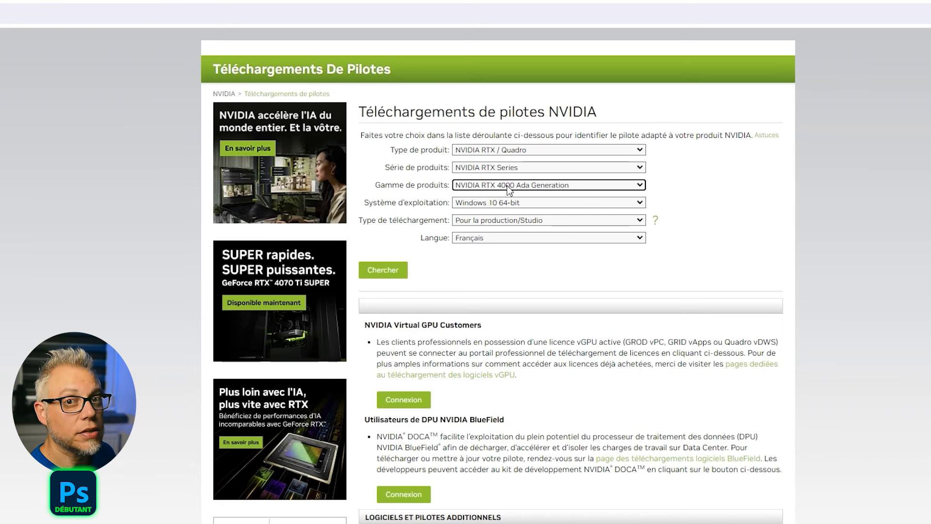
left_click(615, 185)
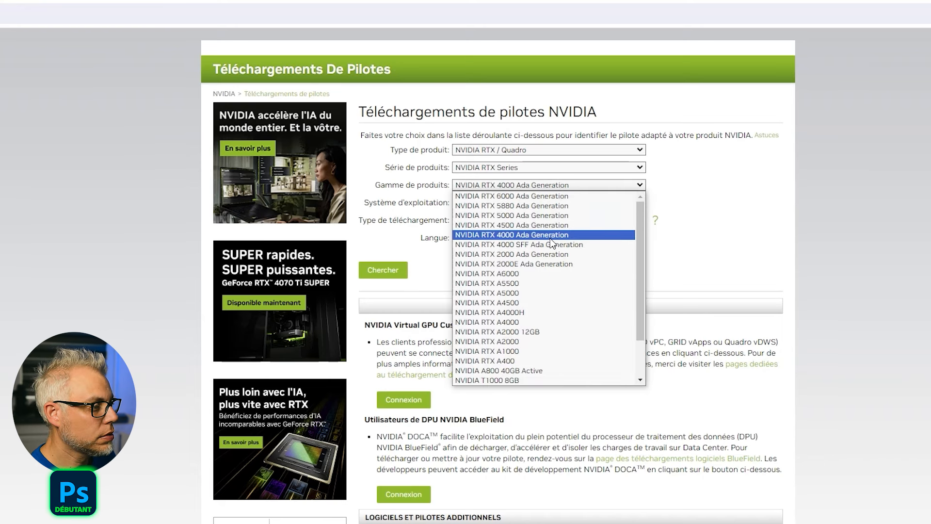
left_click(524, 233)
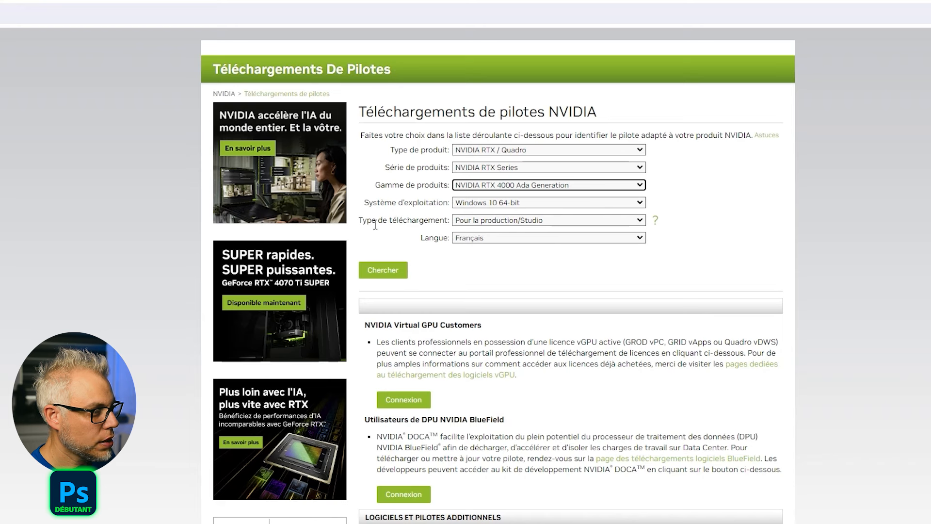
left_click(537, 219)
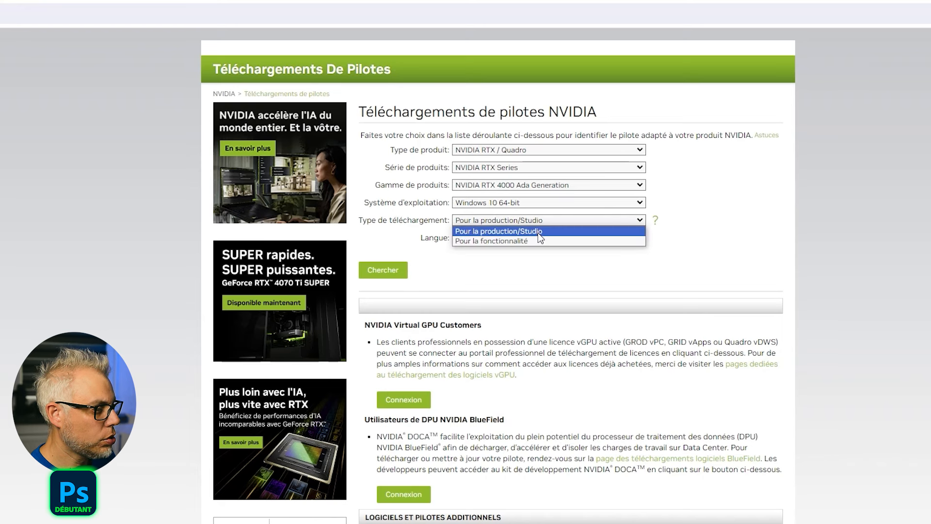
left_click(530, 233)
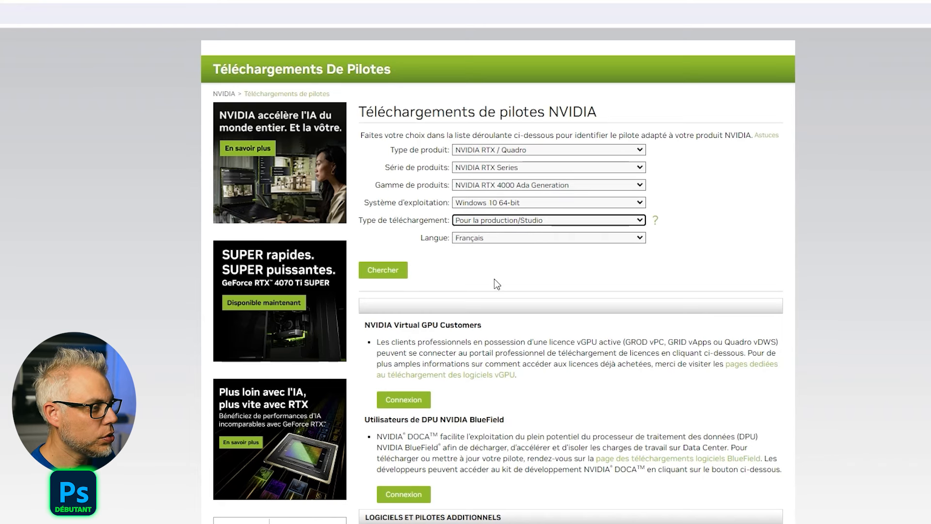
Step: Search for the matching NVIDIA driver, then accept the licence terms and download it
left_click(381, 275)
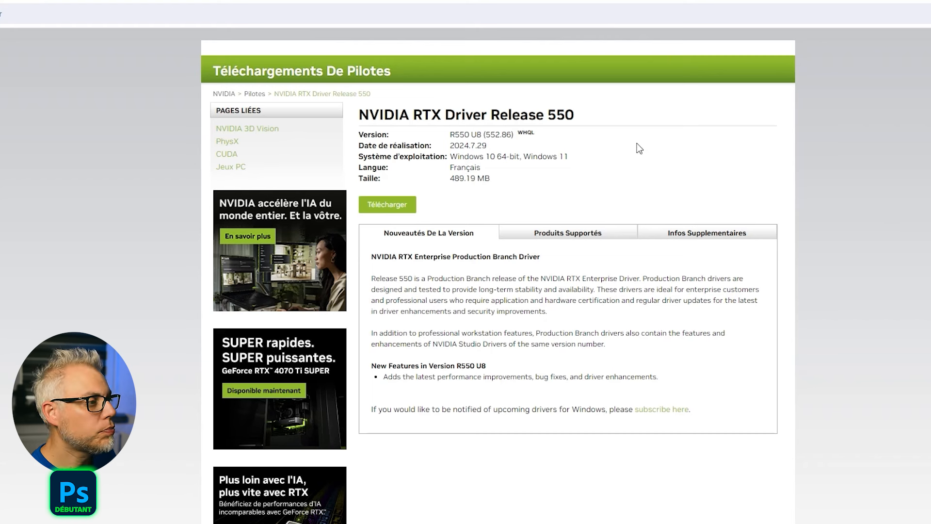
left_click(386, 205)
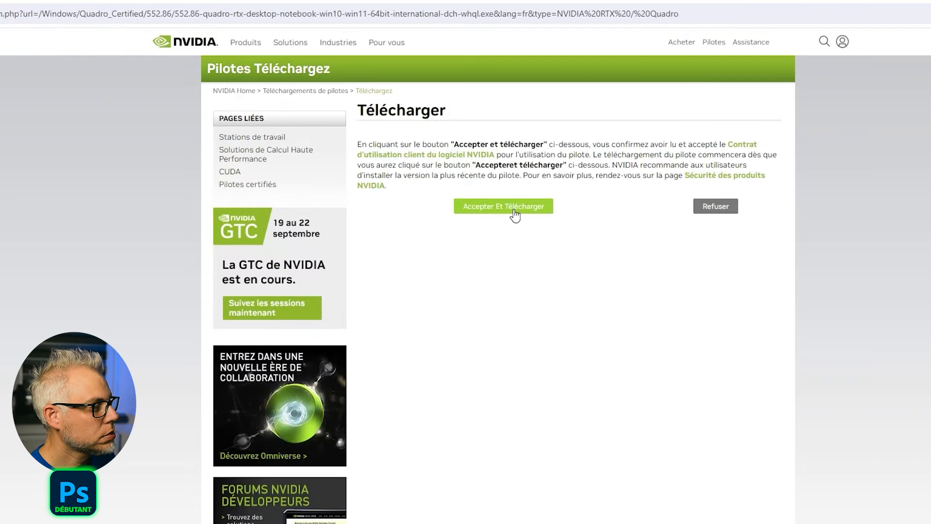
left_click(514, 212)
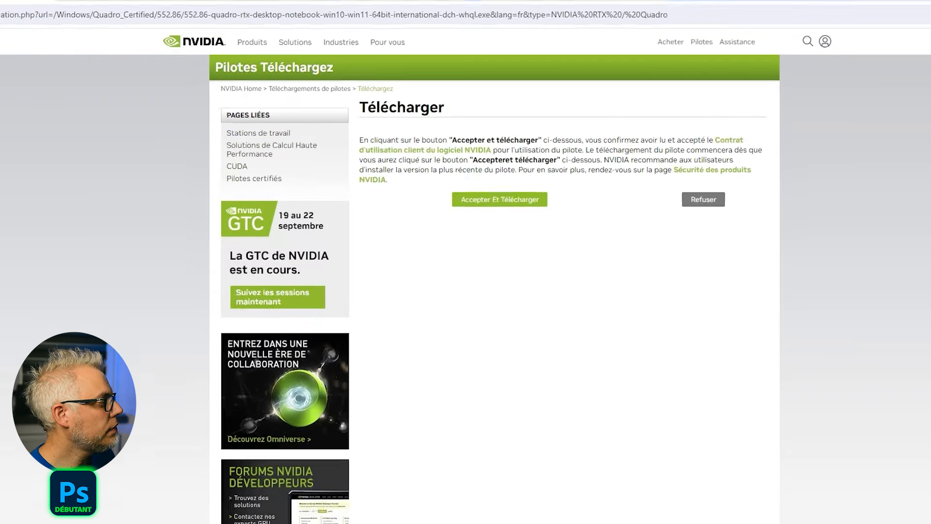
Step: Check the NVIDIA driver's download in the browser's download history and launch the downloaded 552.86 installer
left_click(871, 23)
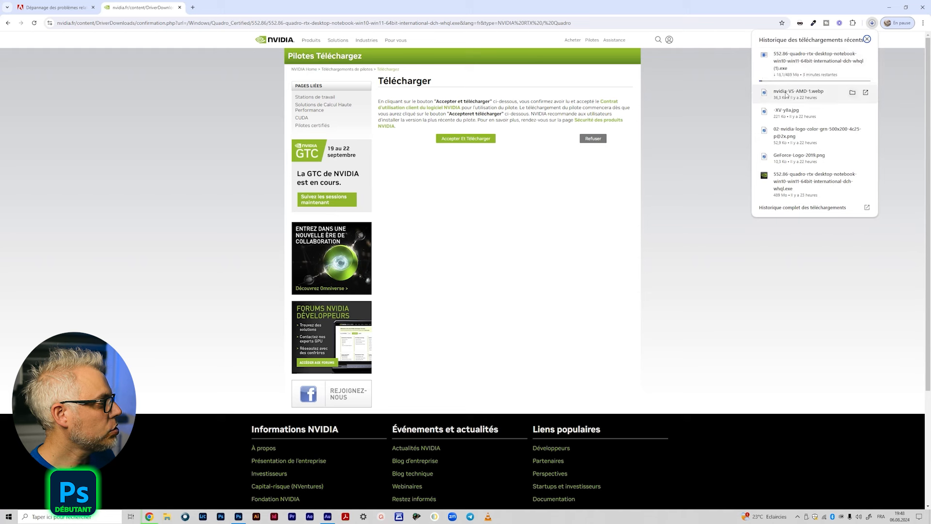
left_click(704, 109)
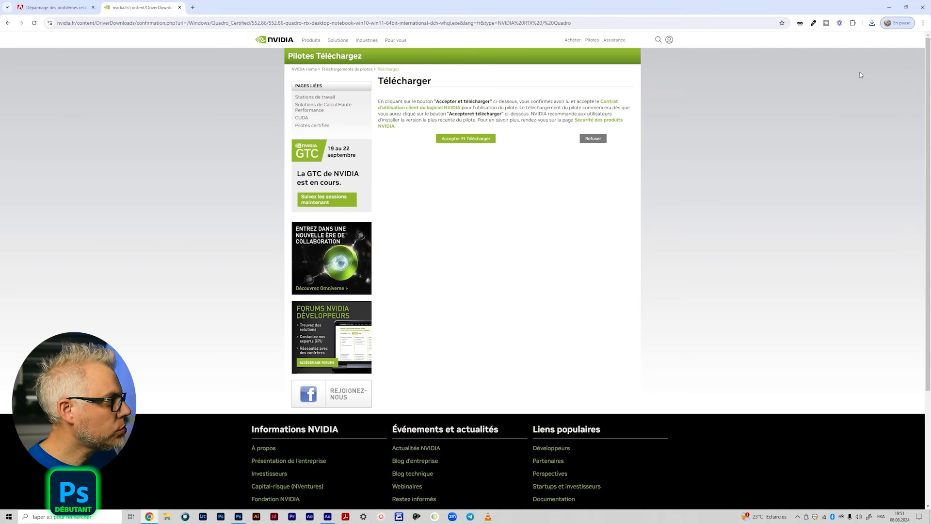
left_click(872, 23)
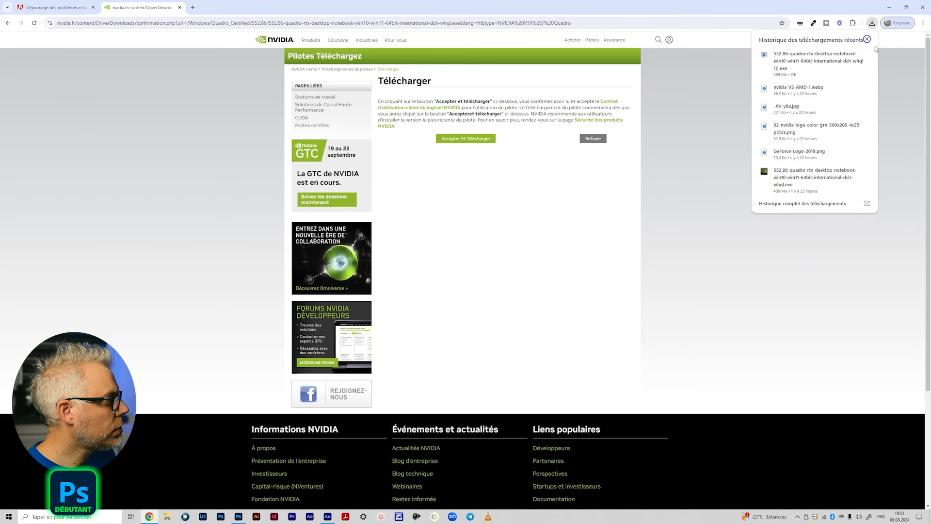
left_click(801, 57)
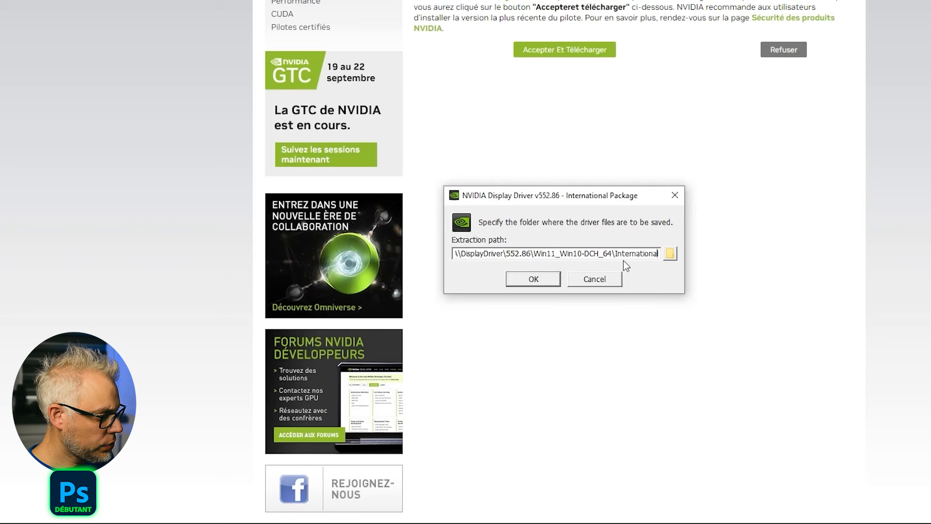
Step: Extract the driver files to the default folder, accept the licence agreement and install with the Expresse (recommandée) option
left_click(533, 277)
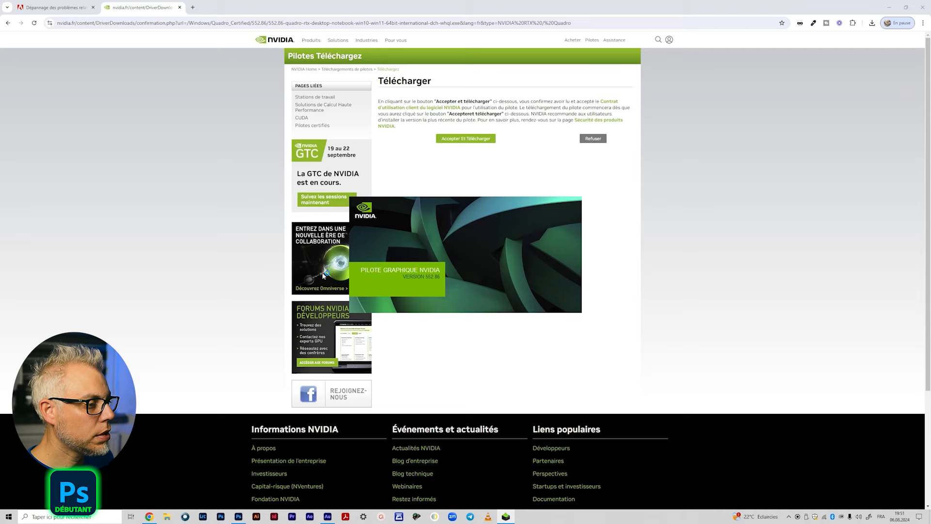
left_click(497, 325)
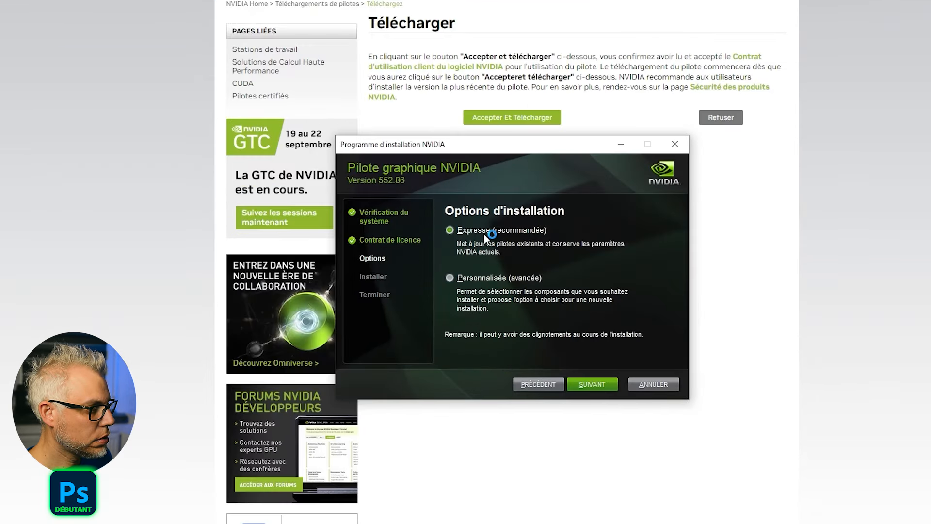
left_click(597, 385)
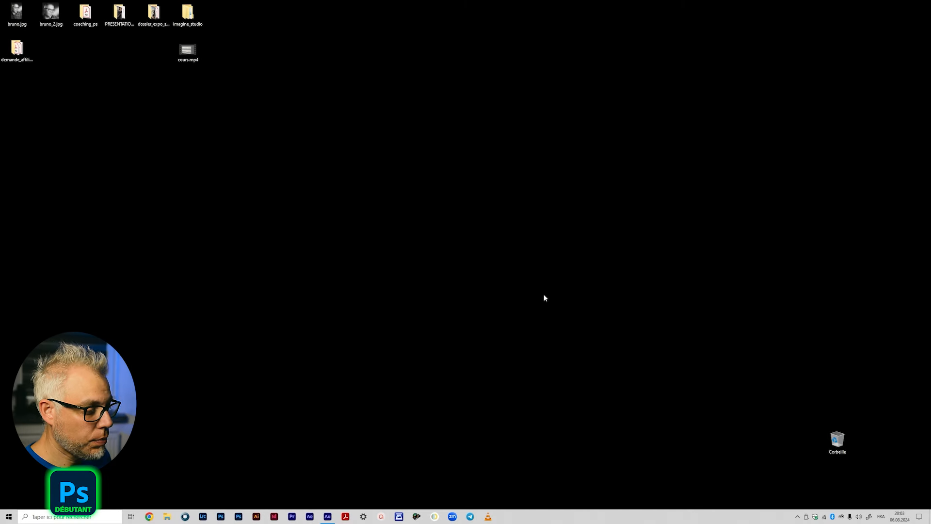
Step: Switch to Photoshop and run the Compatibilité GPU check again, reviewing the report before closing it
left_click(238, 517)
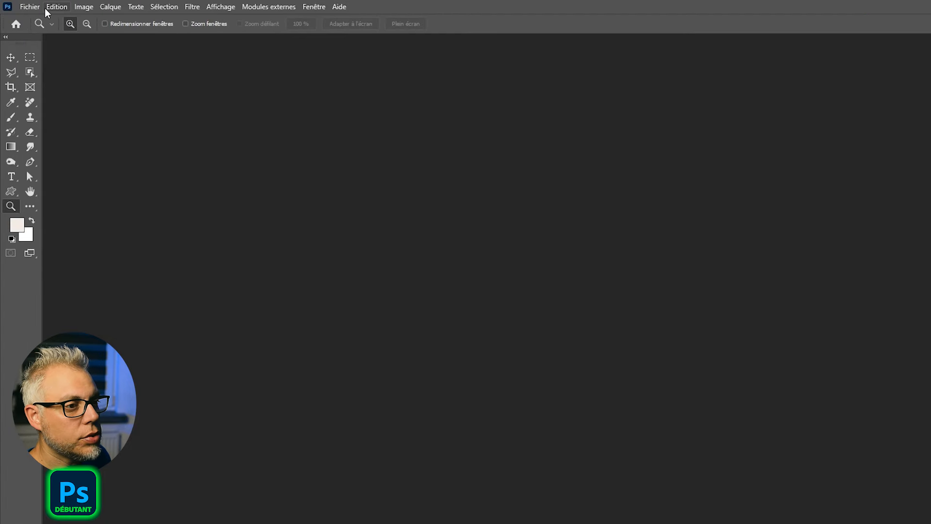
left_click(339, 6)
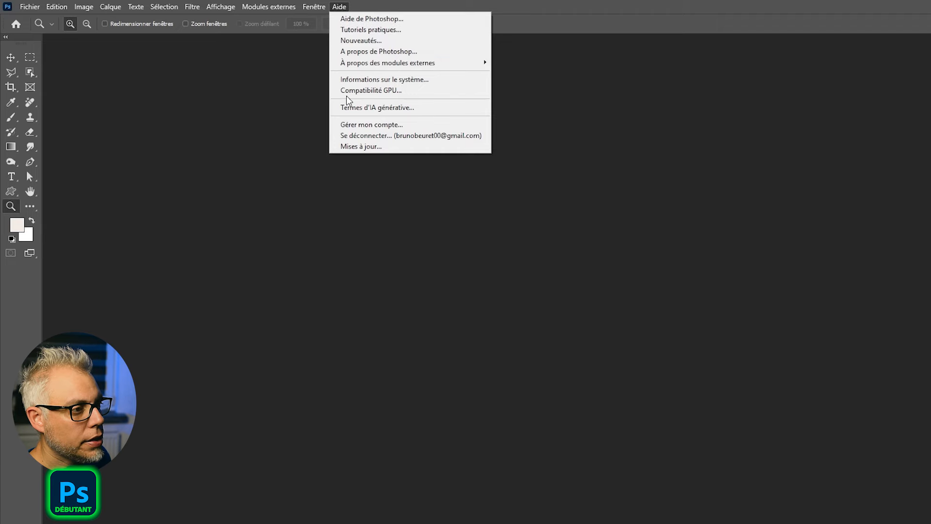
left_click(395, 95)
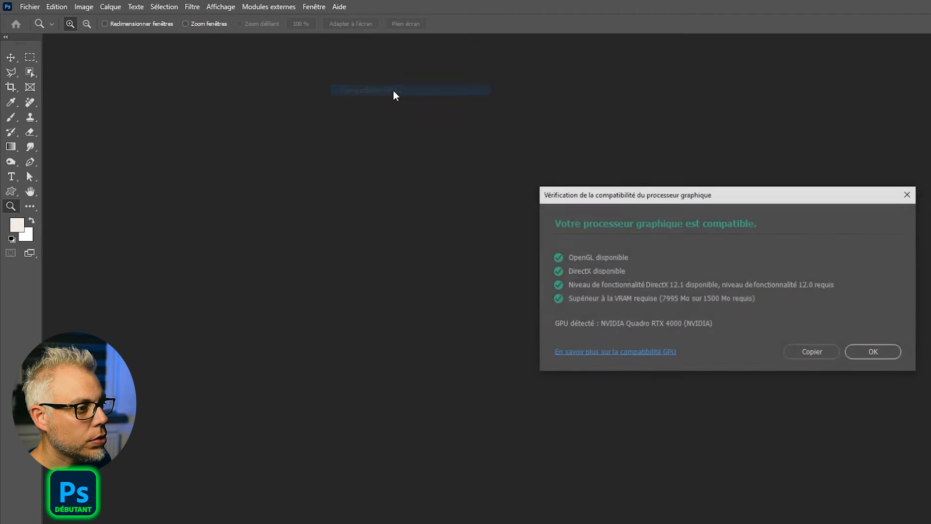
left_click_drag(660, 199, 597, 254)
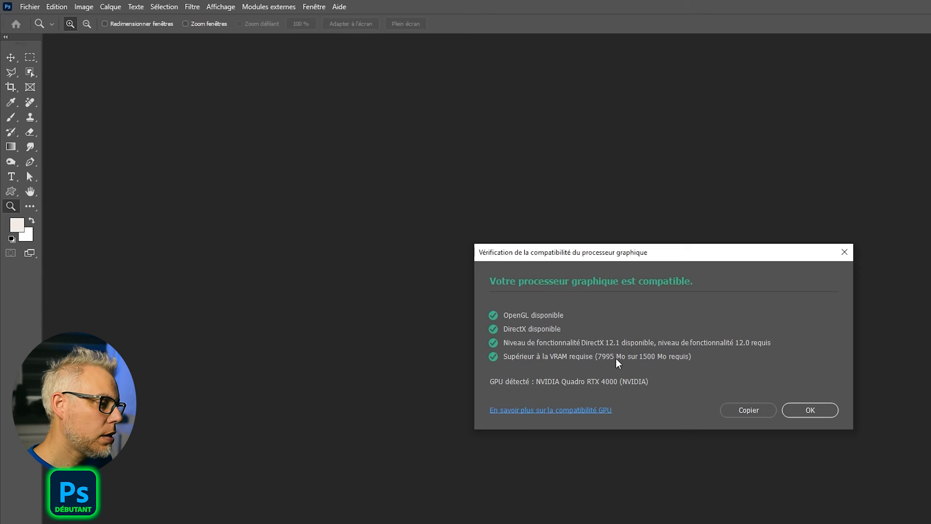
left_click_drag(644, 257, 682, 238)
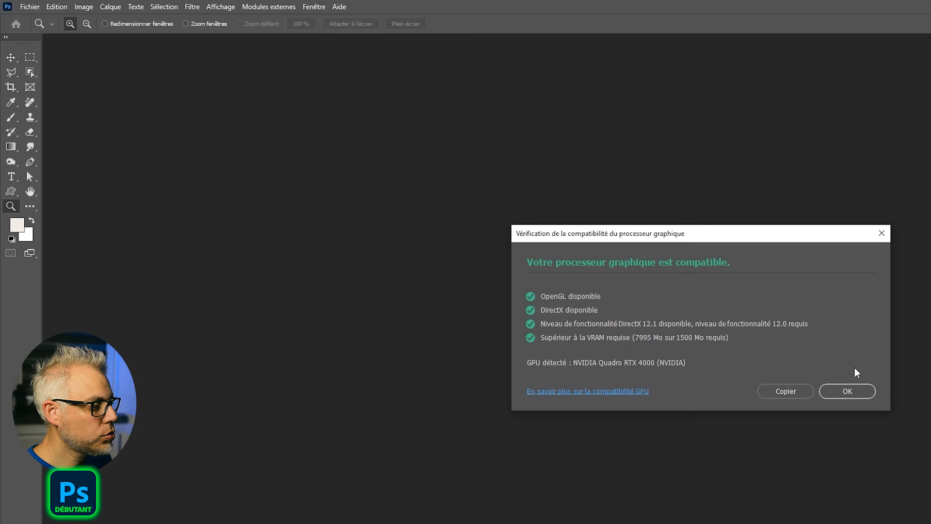
left_click(848, 391)
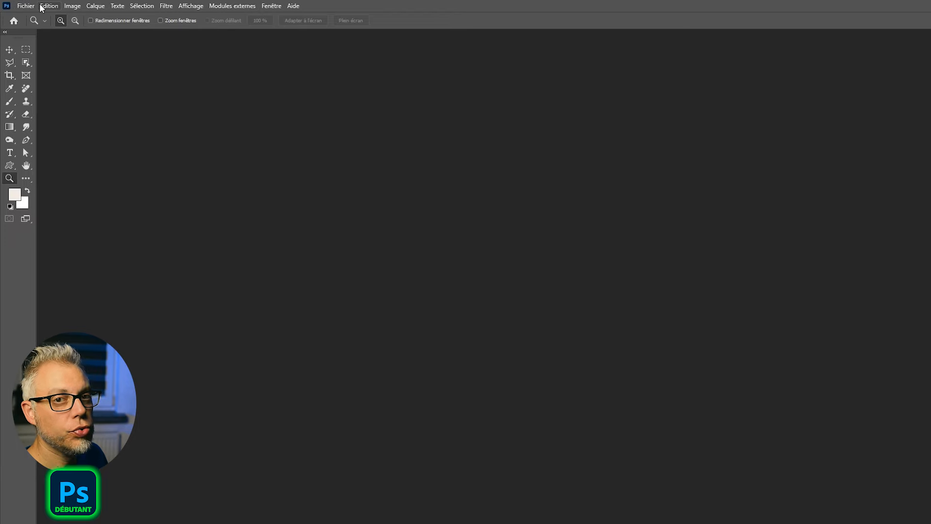
Step: Open the Interface page of the Preferences and reposition the dialog over the workspace
left_click(53, 9)
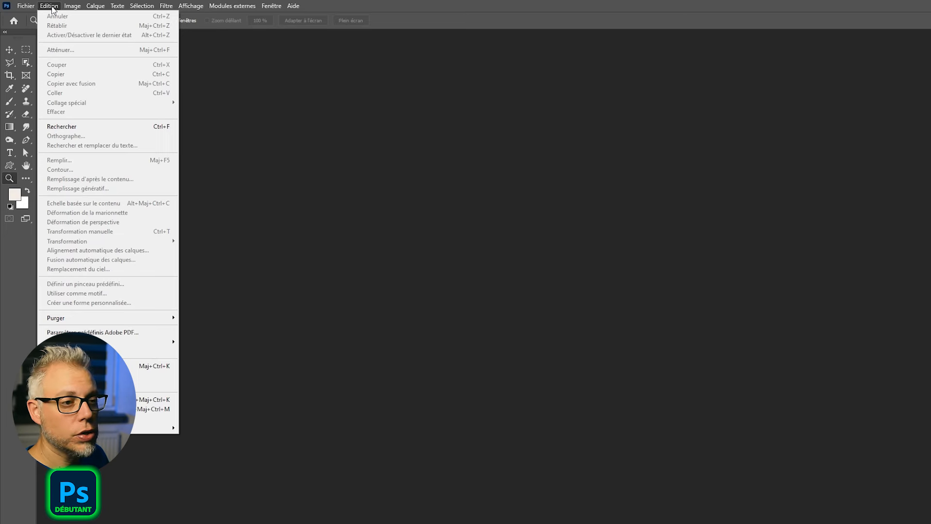
mouse_move(21, 5)
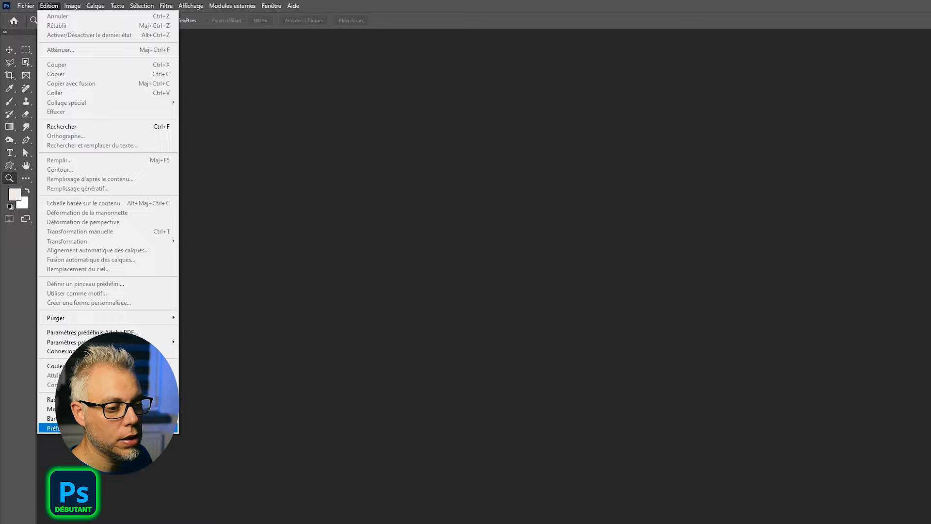
mouse_move(99, 429)
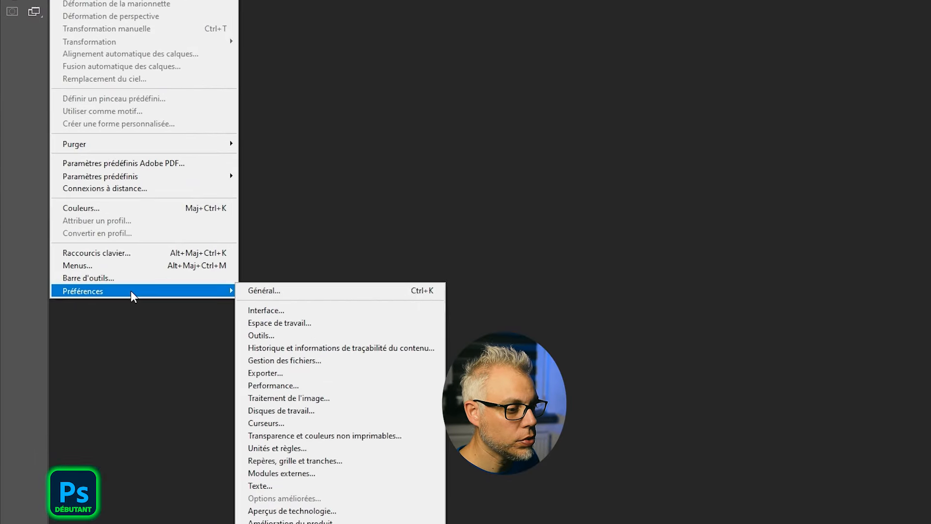
left_click(267, 313)
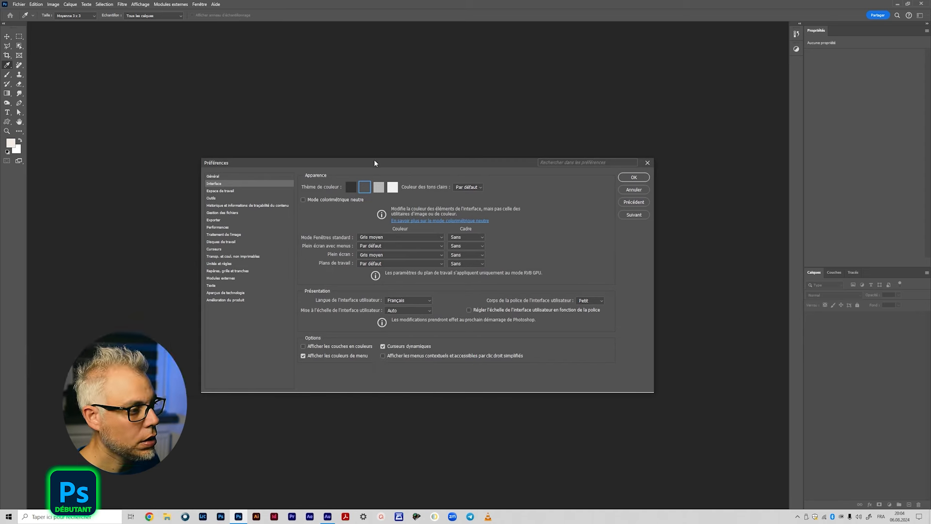
left_click_drag(359, 124, 345, 103)
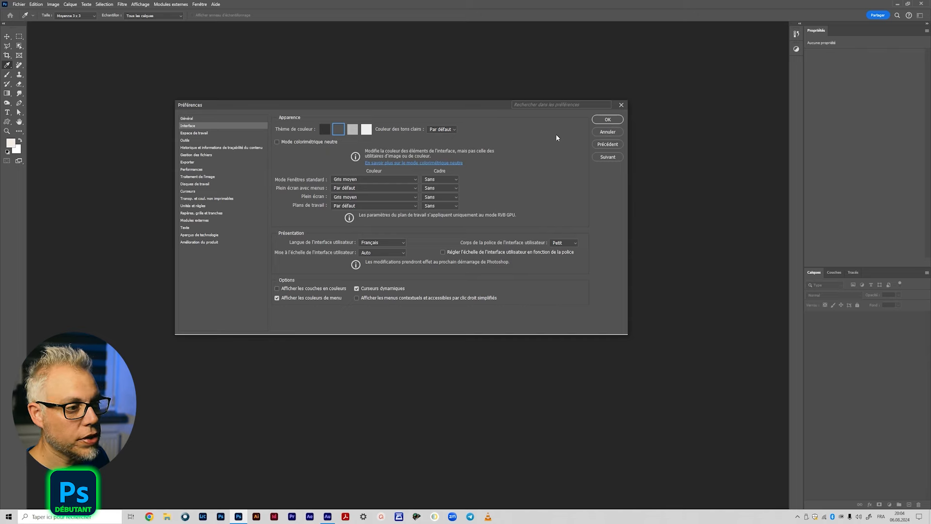
Step: Review the Général preferences and return to the Interface page, moving the dialog for a clear view
left_click(36, 4)
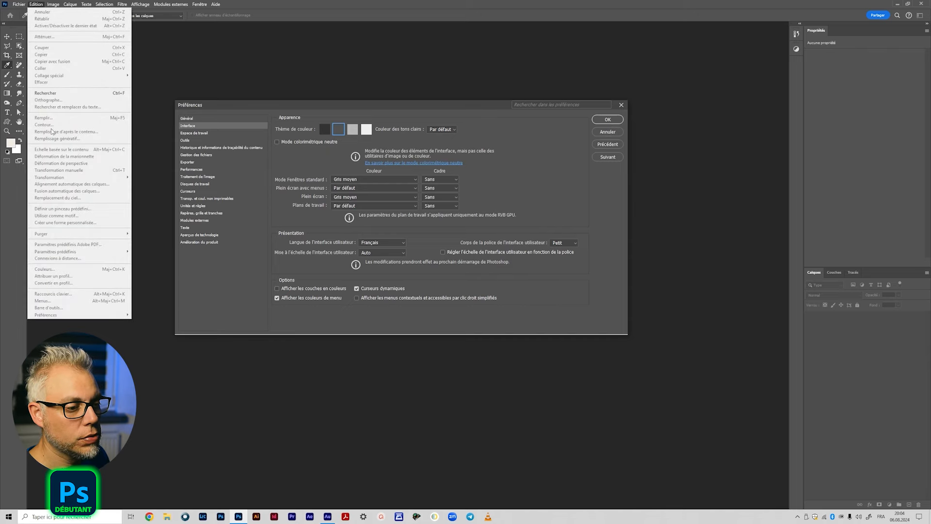
left_click_drag(354, 107, 372, 103)
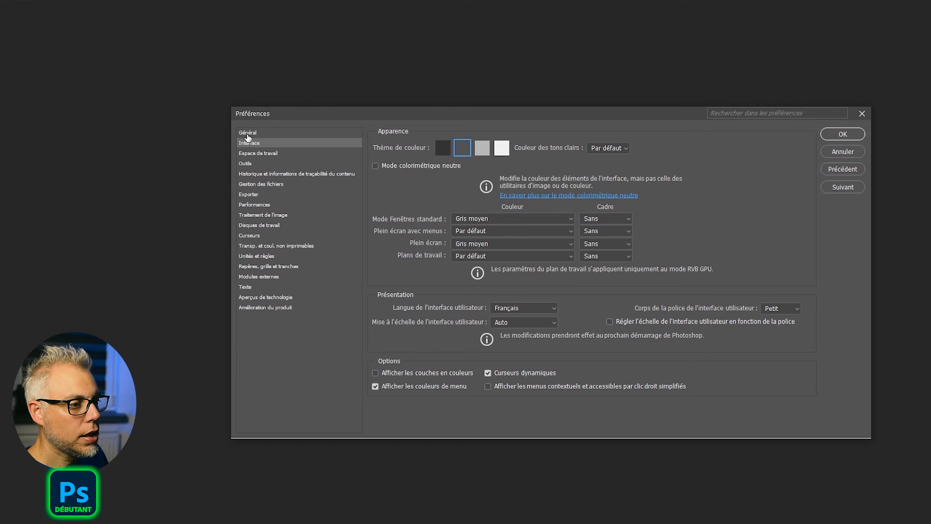
left_click(204, 117)
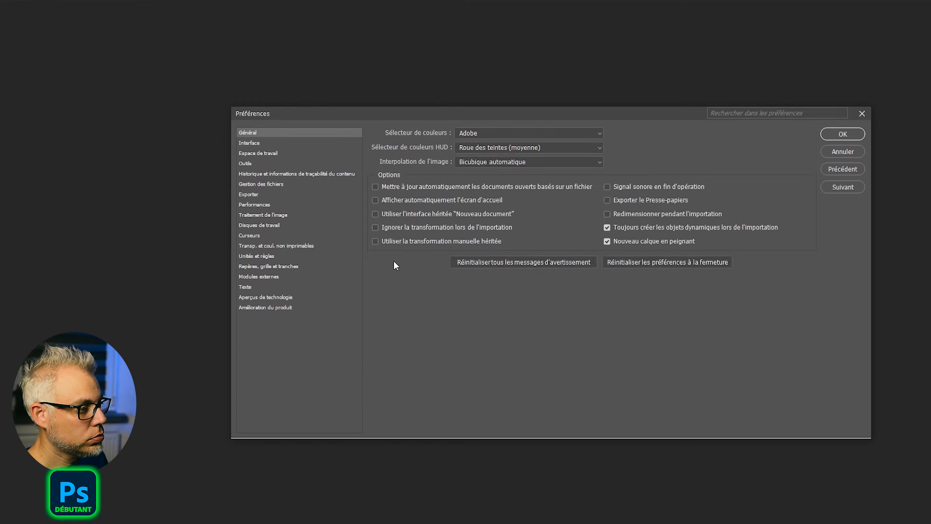
left_click(248, 142)
left_click_drag(375, 114, 334, 116)
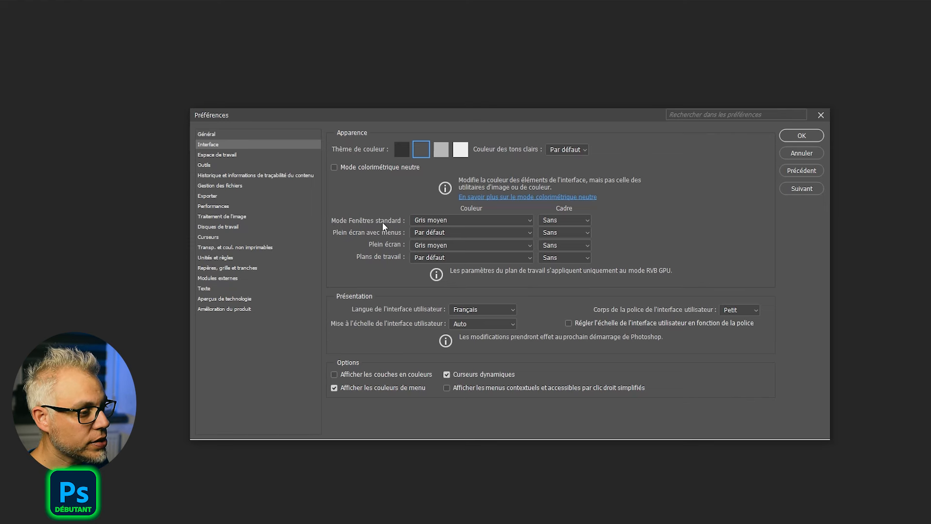
Step: Set Mode Fenêtres standard to Gris moyen with frame Sans, and choose Sans as the Plein écran frame
left_click(465, 220)
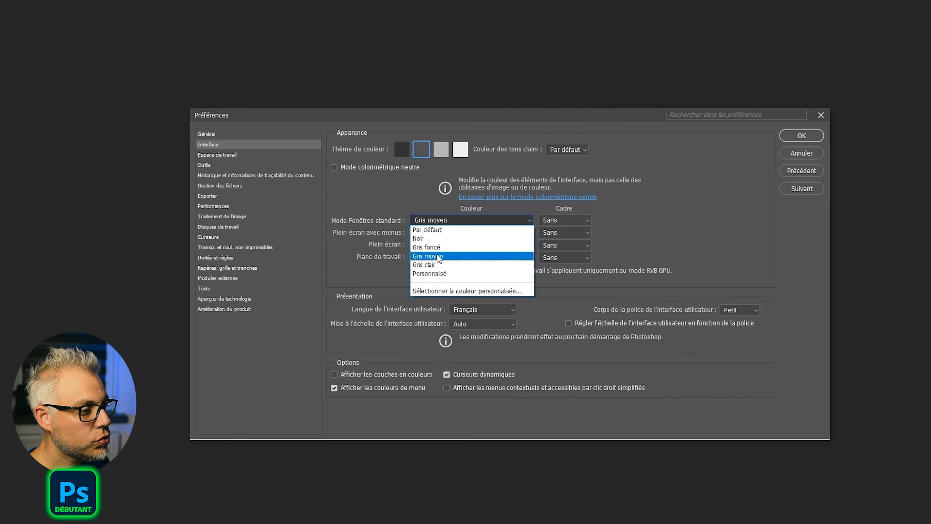
left_click(443, 256)
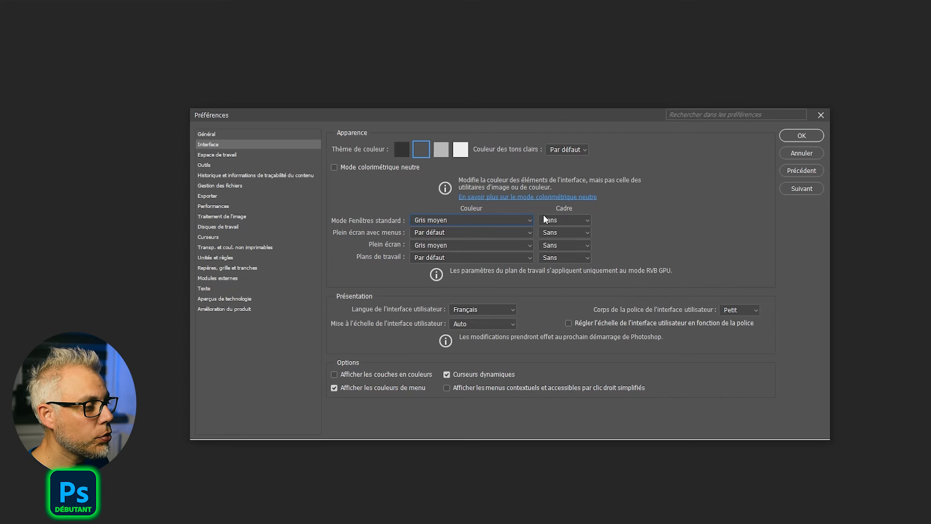
left_click(589, 221)
left_click(549, 249)
left_click(565, 245)
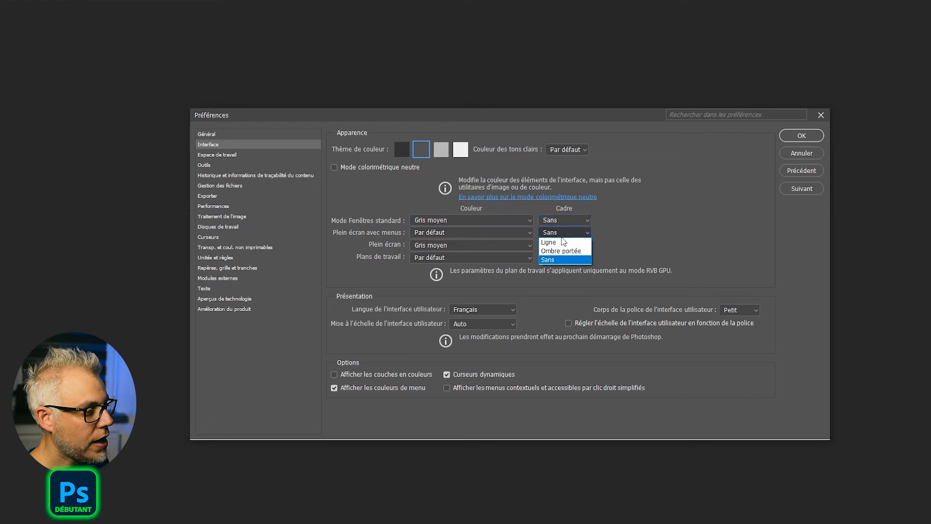
left_click(554, 261)
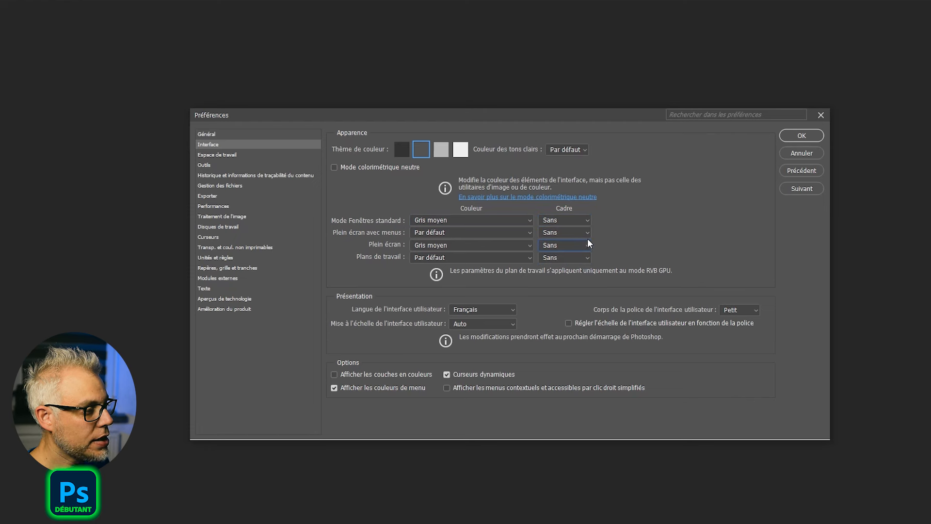
Step: Try the Ombre portée frame for Plein écran avec menus, Mode Fenêtres standard and Plein écran
left_click(588, 231)
left_click(562, 253)
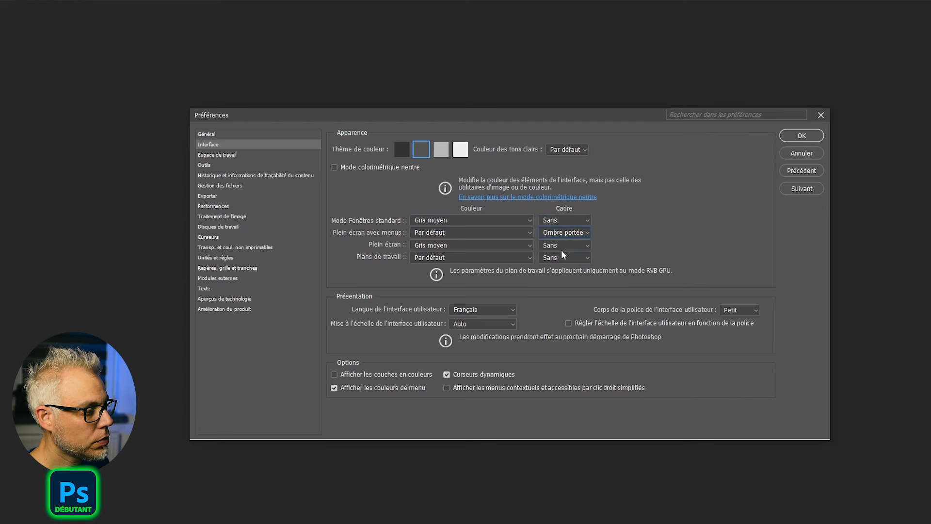
left_click(586, 221)
left_click(550, 238)
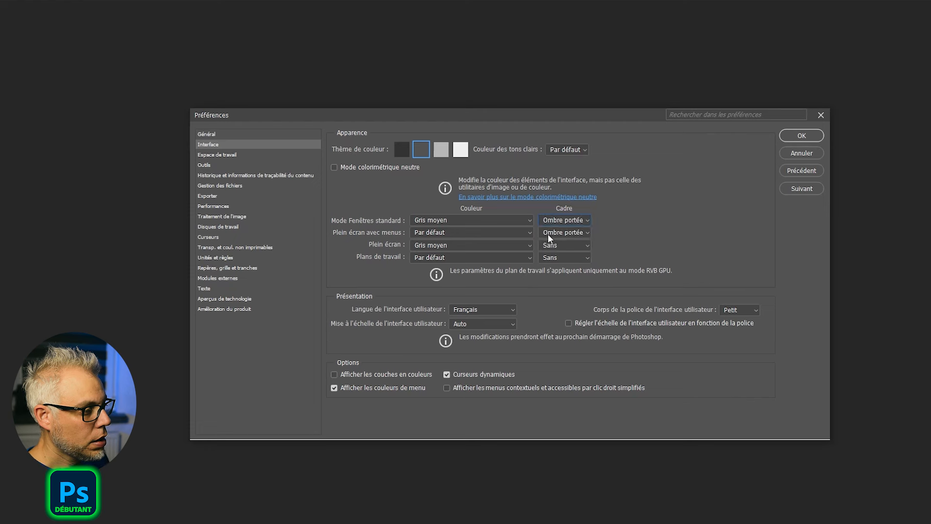
left_click(565, 245)
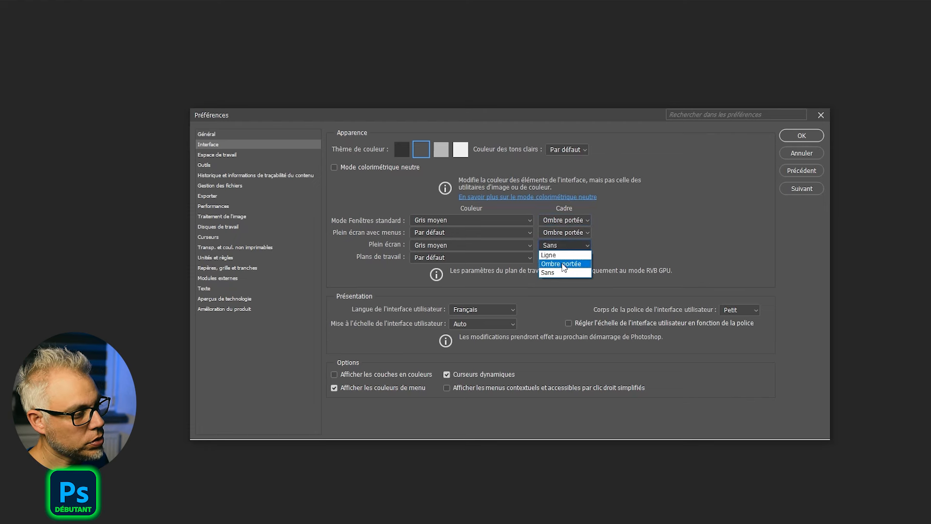
left_click(562, 264)
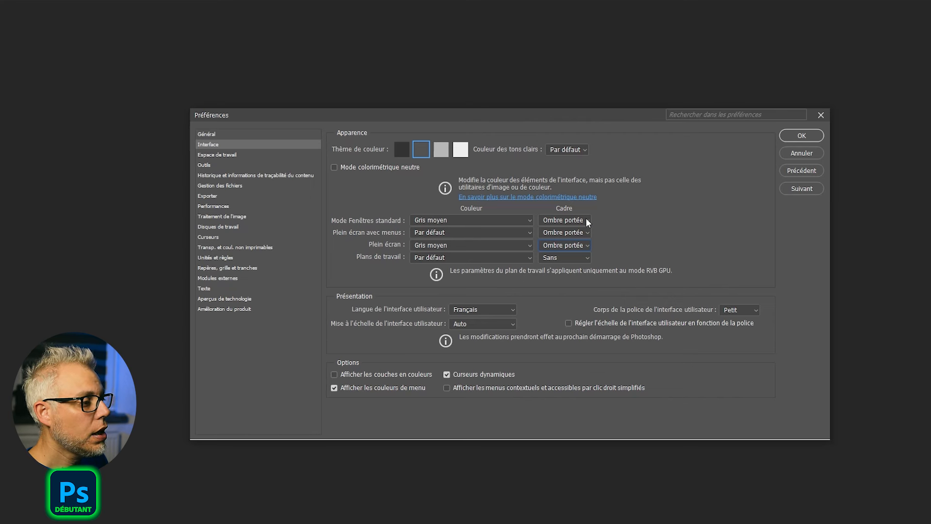
Step: Set the frame of Plein écran, Plein écran avec menus and Mode Fenêtres standard to Sans
left_click(588, 247)
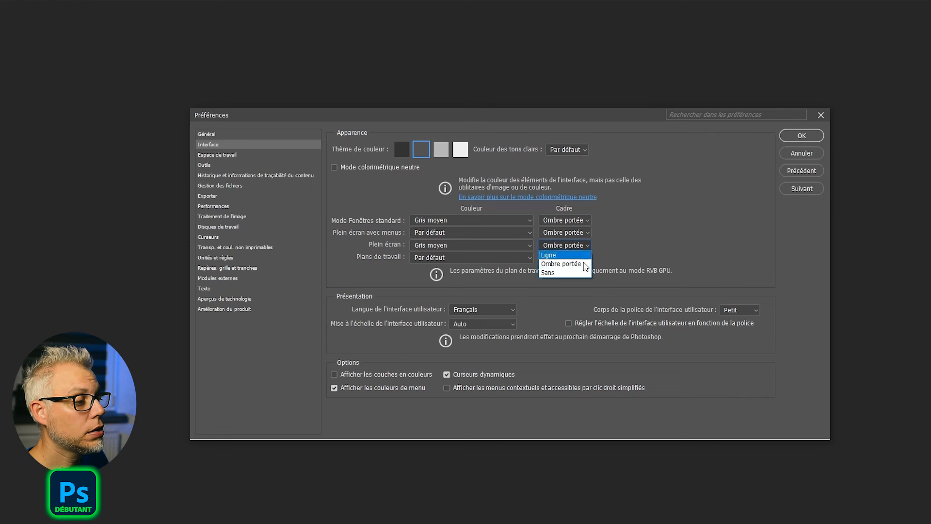
left_click(587, 233)
left_click(572, 259)
left_click(582, 220)
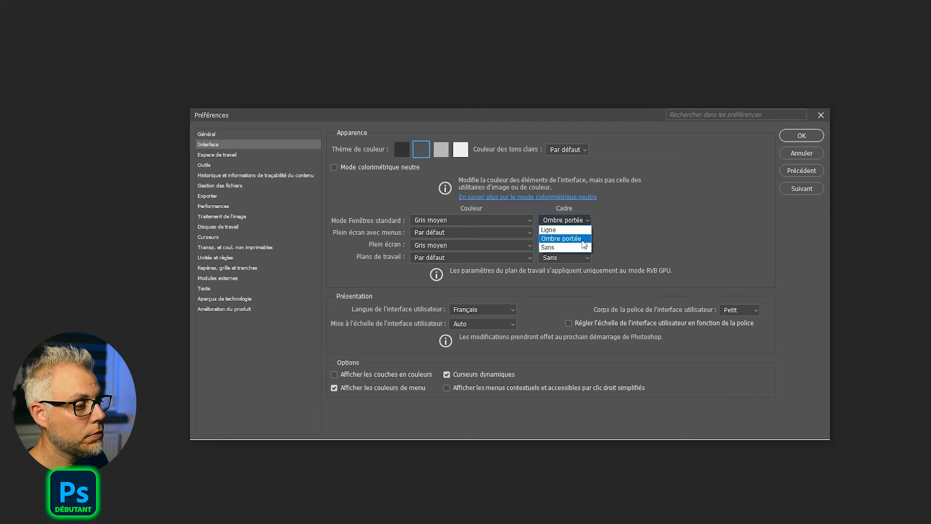
left_click(575, 248)
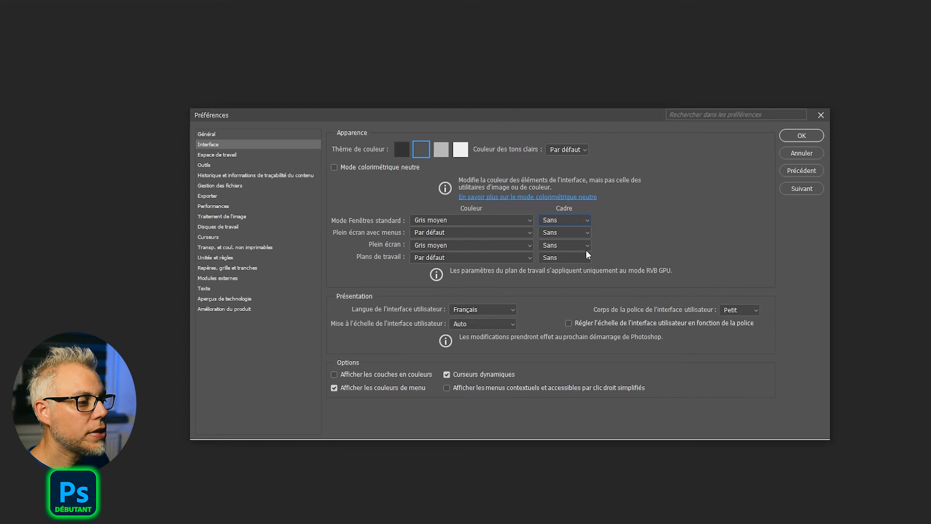
Step: Check the colour options of Plein écran avec menus and Plein écran and the Plein écran frame options, and open the Outils preferences
left_click(468, 233)
left_click(468, 232)
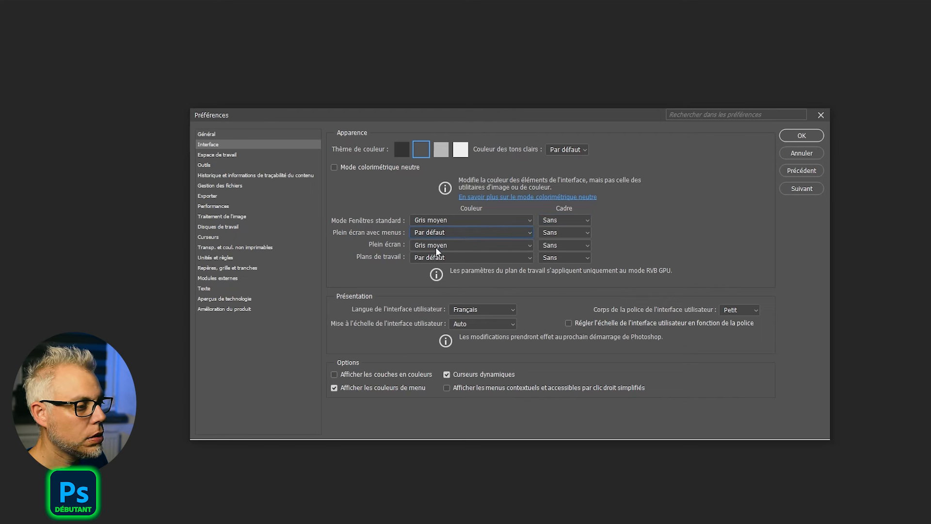
left_click(464, 245)
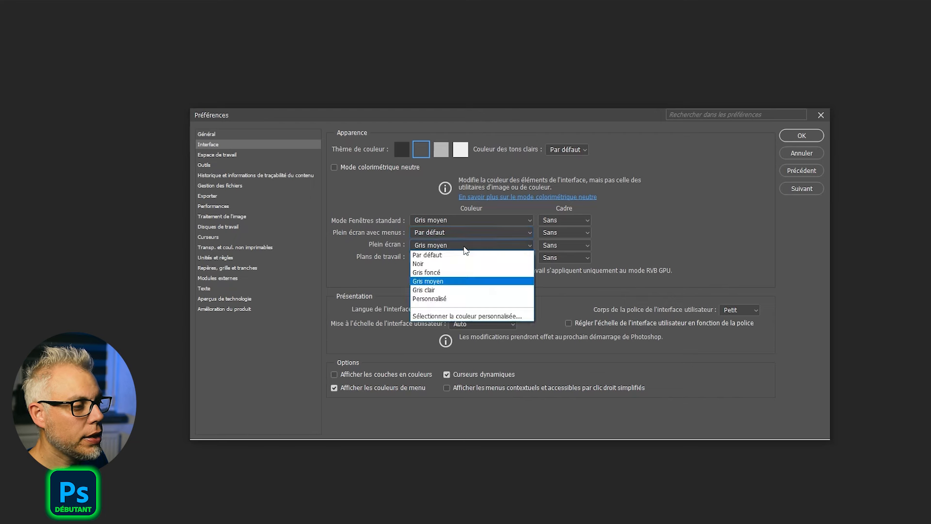
left_click(432, 246)
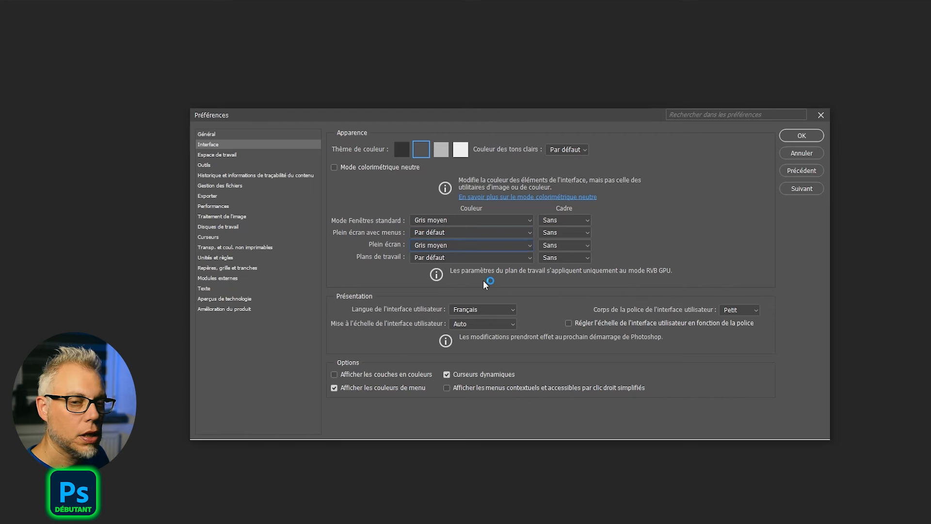
left_click(456, 246)
left_click(456, 248)
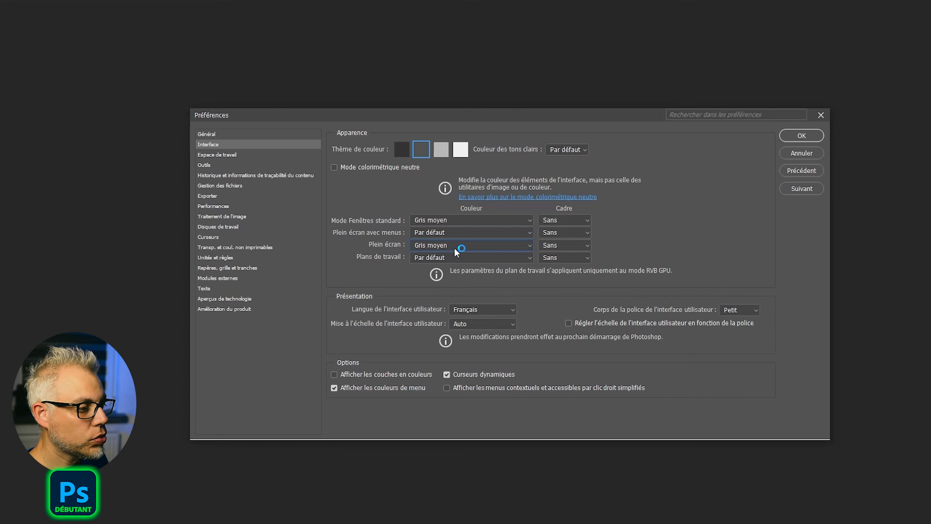
left_click(594, 244)
left_click(589, 246)
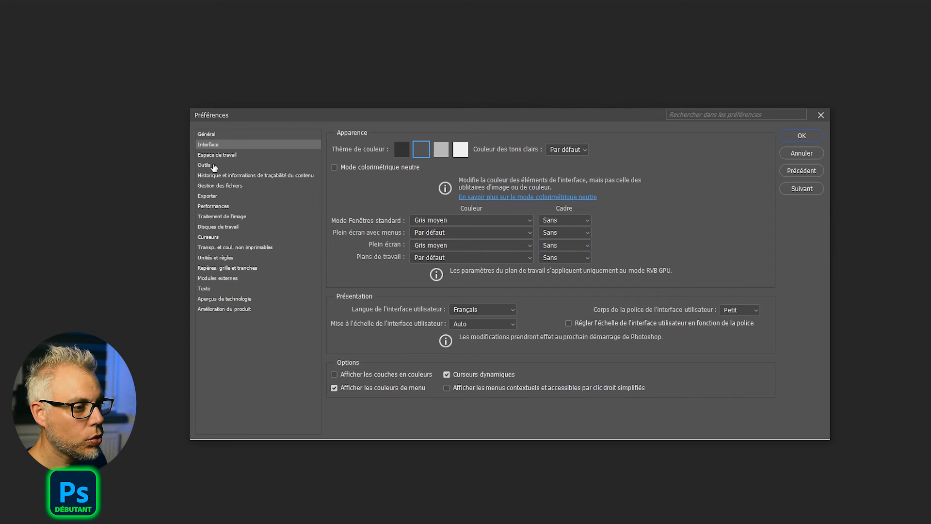
left_click(206, 165)
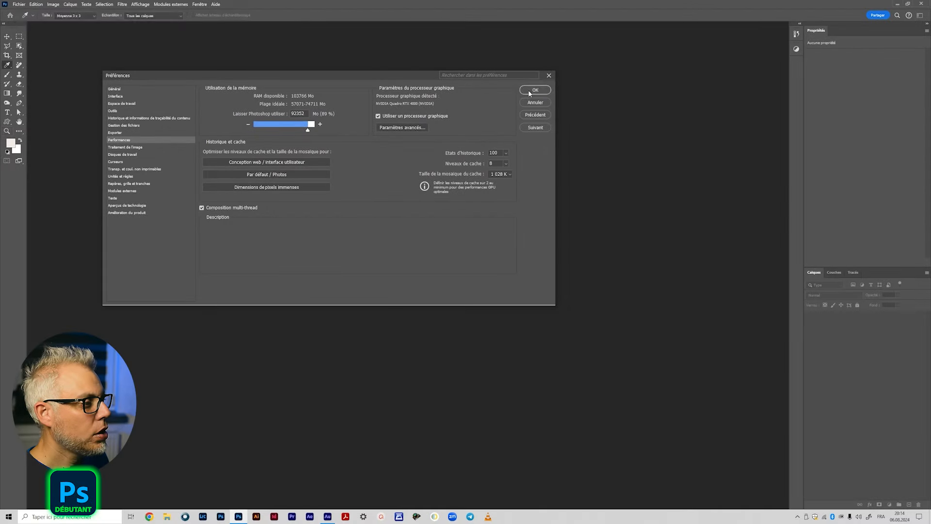
Step: Accept the preferences and restart Photoshop by closing it and launching it again
left_click(536, 91)
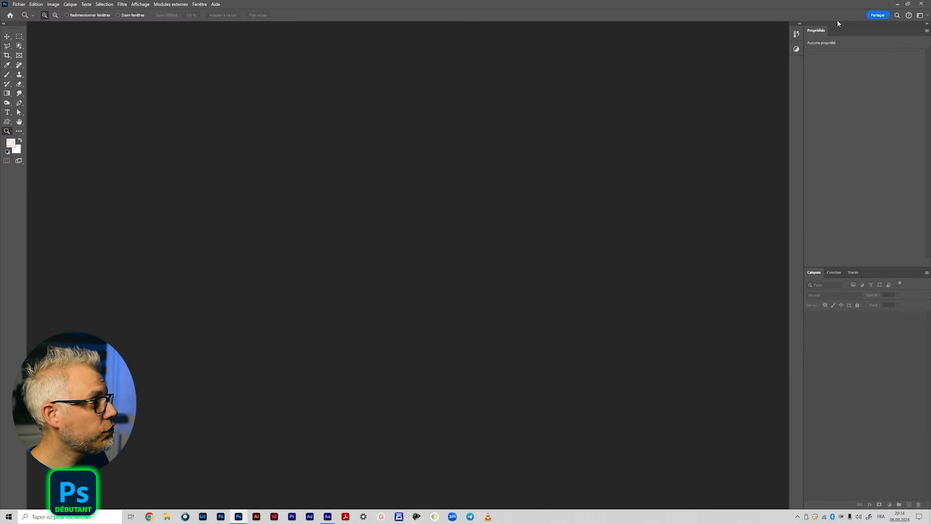
left_click(921, 3)
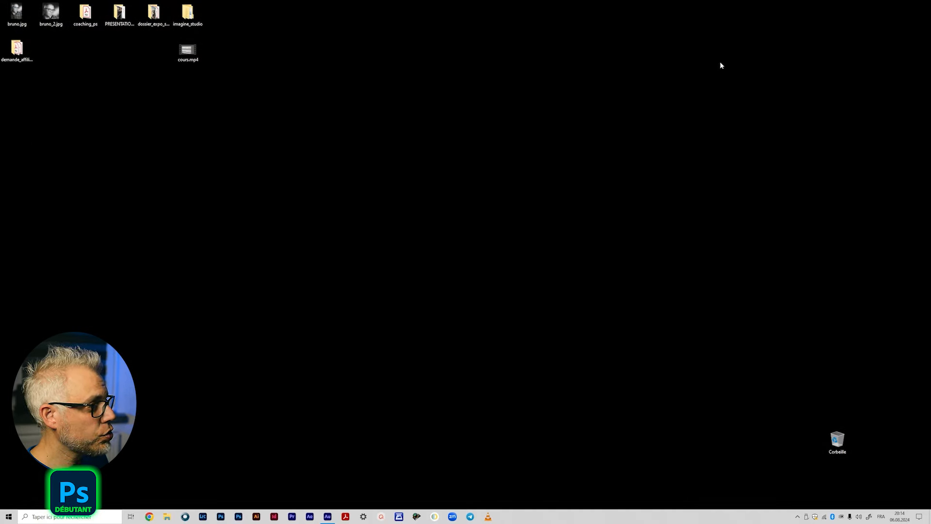
left_click(238, 516)
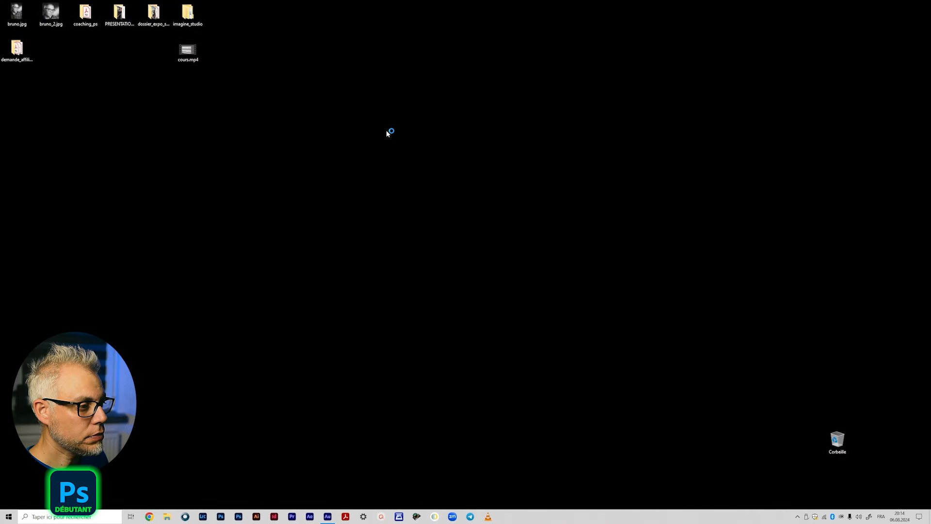